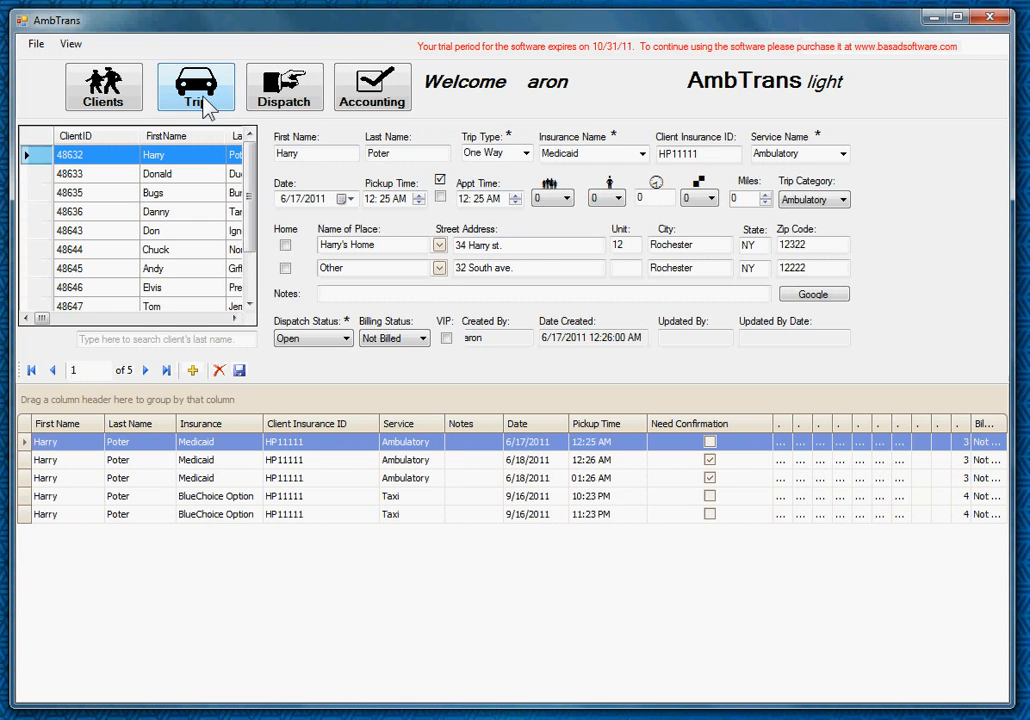
# - Add a sixth trip for the first client and make it a Round Trip
pyautogui.click(185, 175)
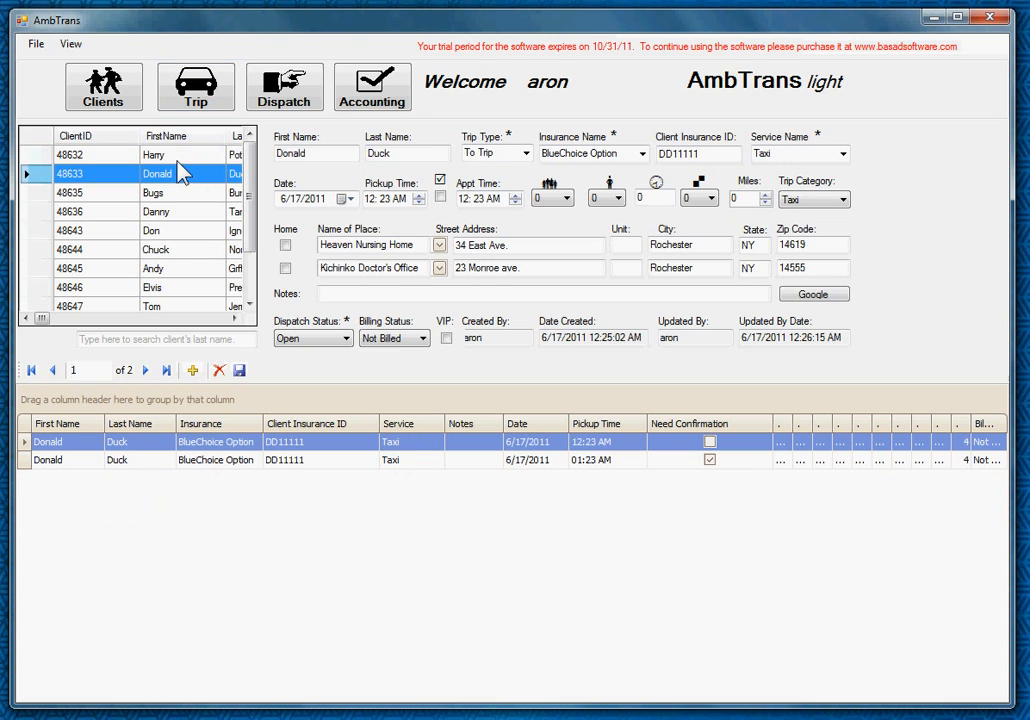
pyautogui.click(177, 158)
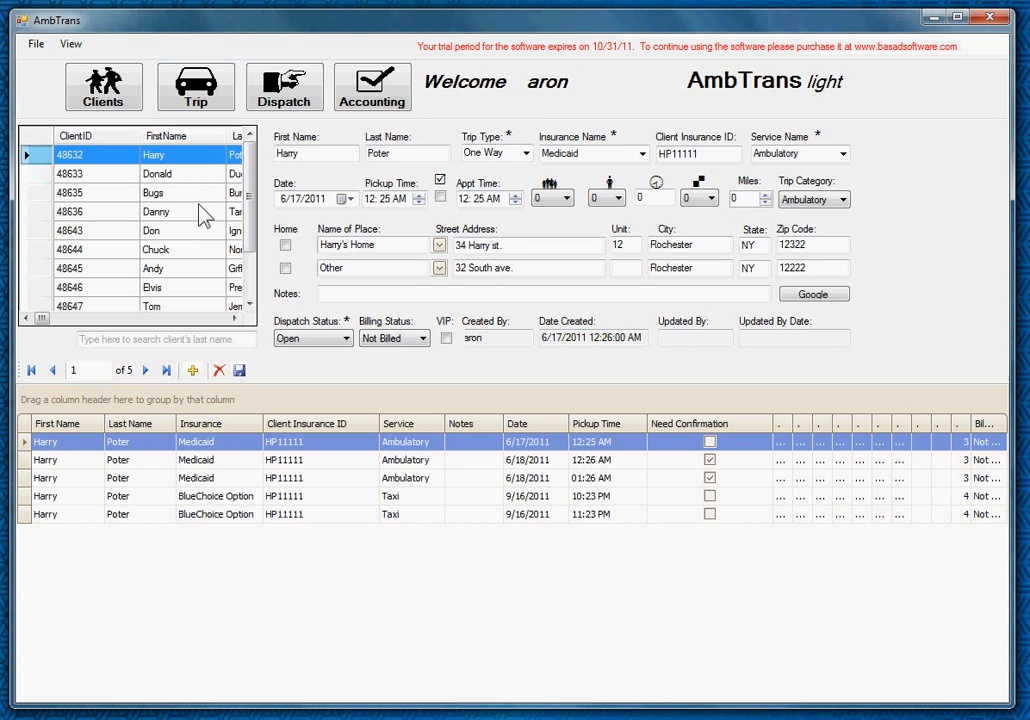
pyautogui.click(193, 372)
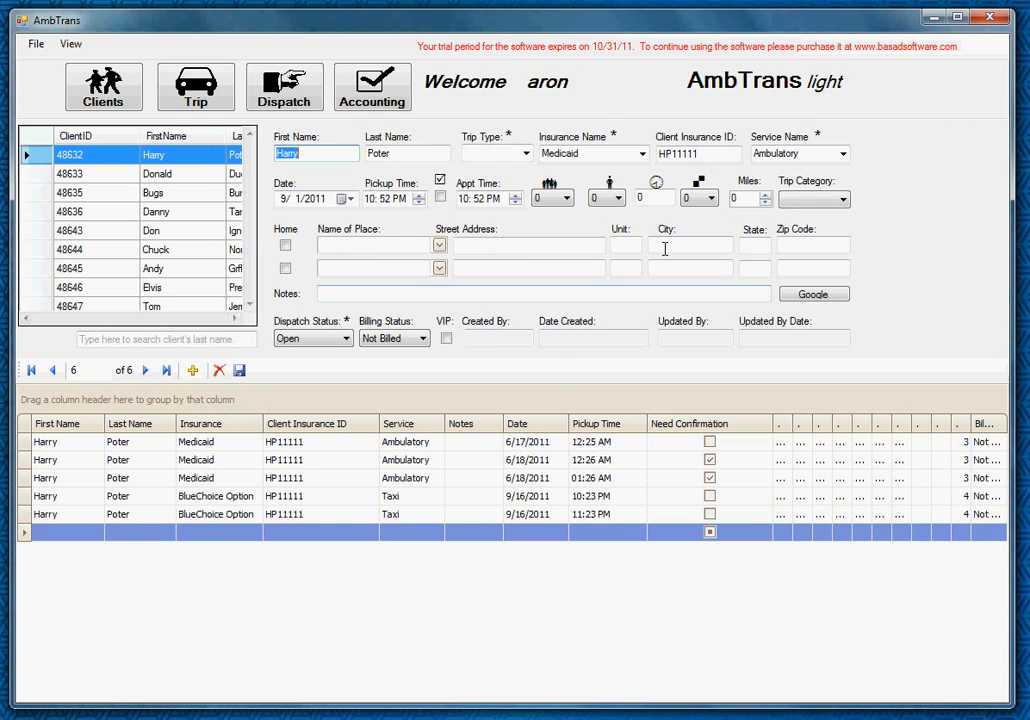
pyautogui.click(527, 155)
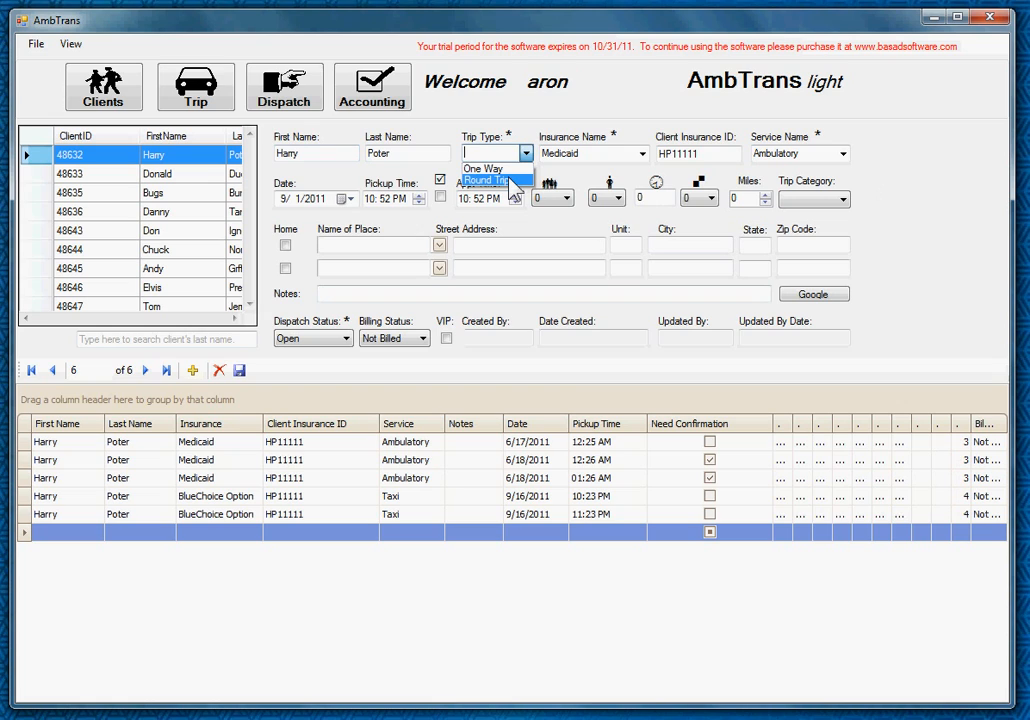
pyautogui.click(510, 181)
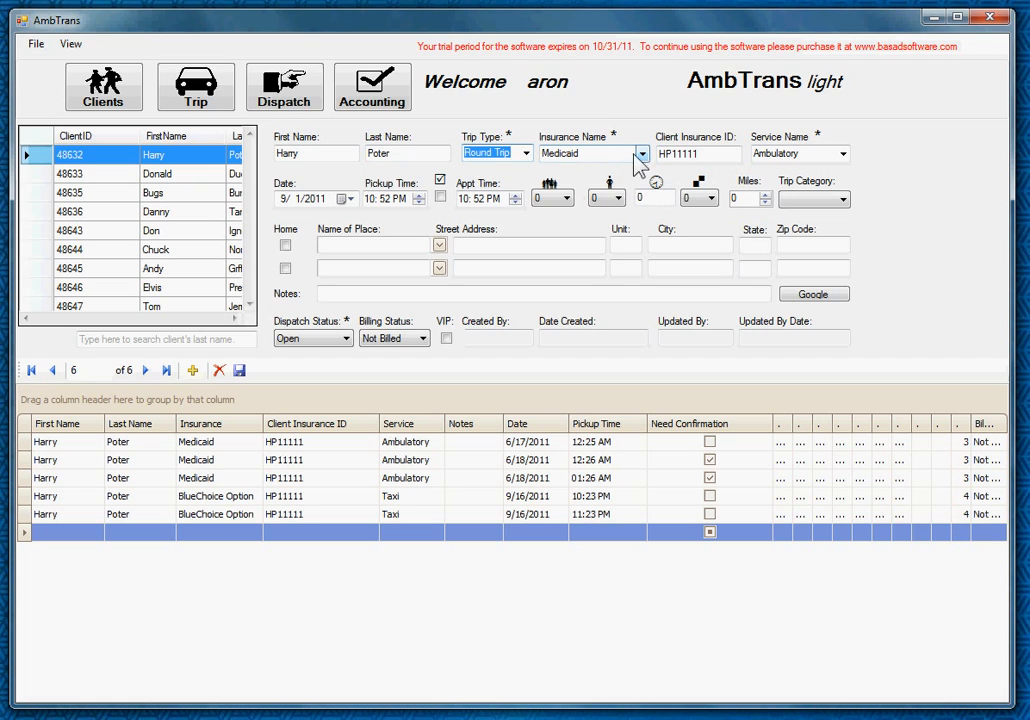
pyautogui.click(642, 156)
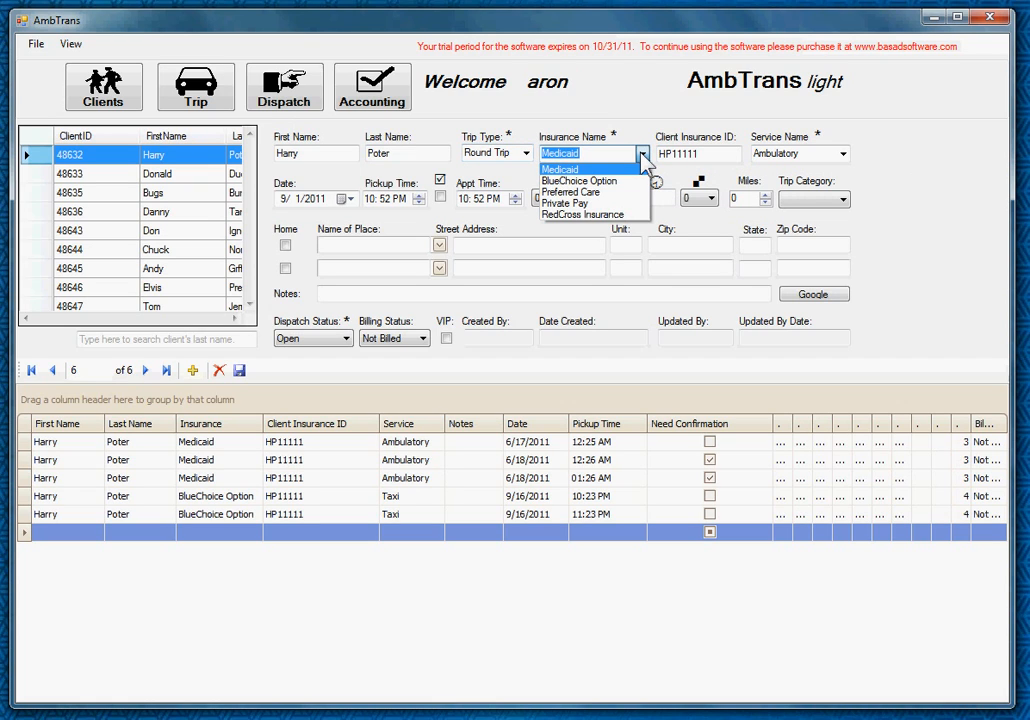
# - Set the new trip's insurance to Preferred Care
pyautogui.click(644, 156)
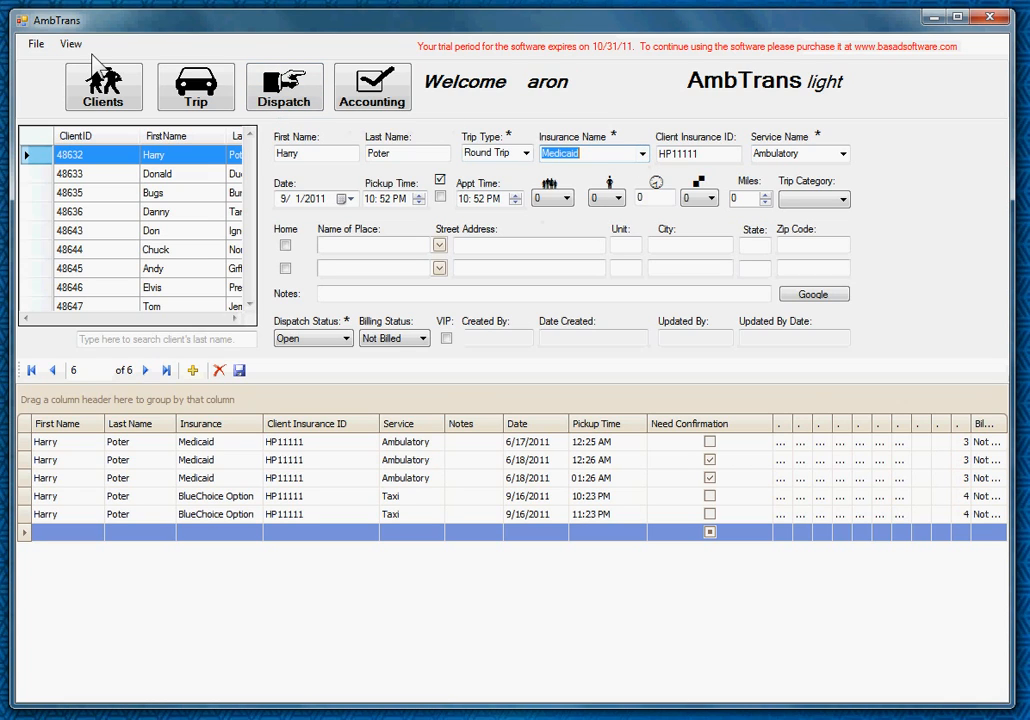
pyautogui.click(36, 44)
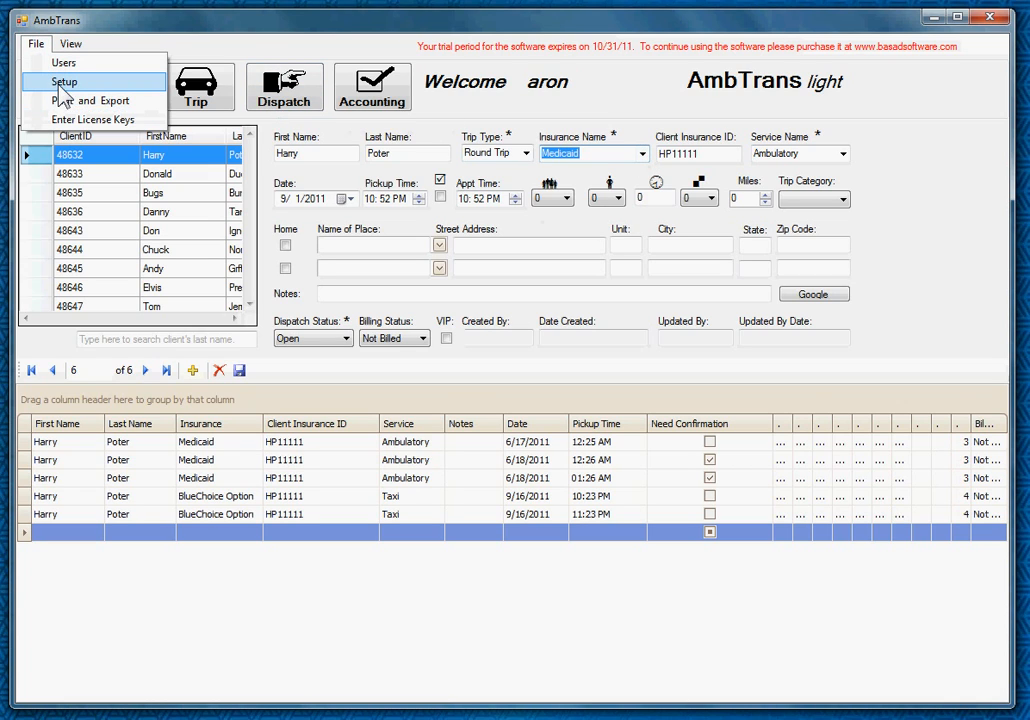
pyautogui.click(642, 154)
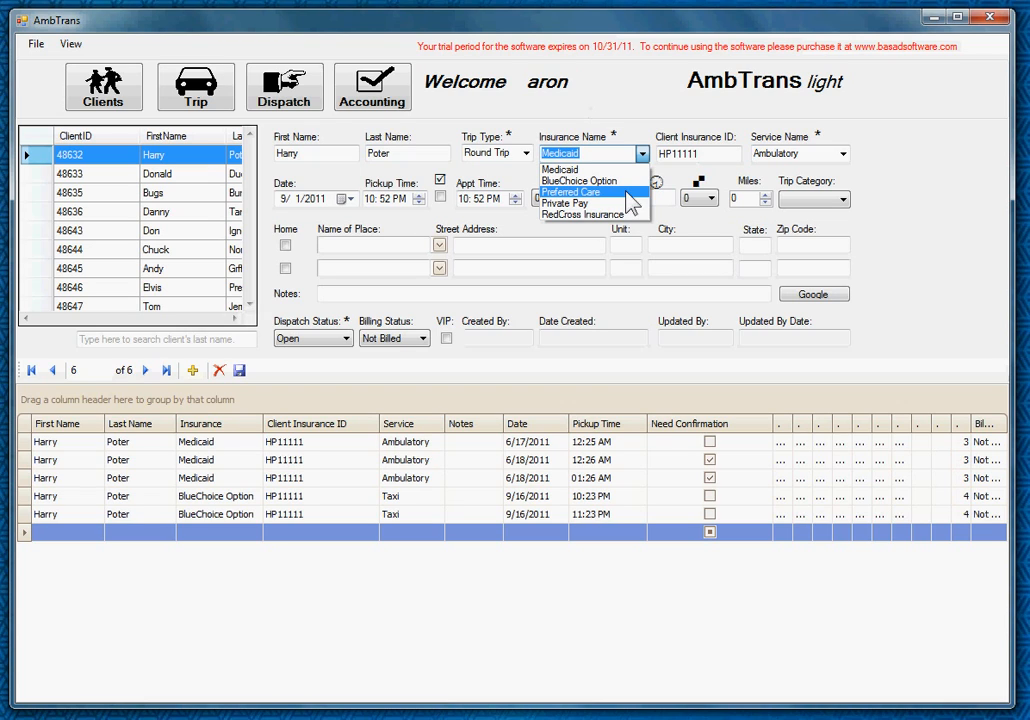
pyautogui.click(580, 192)
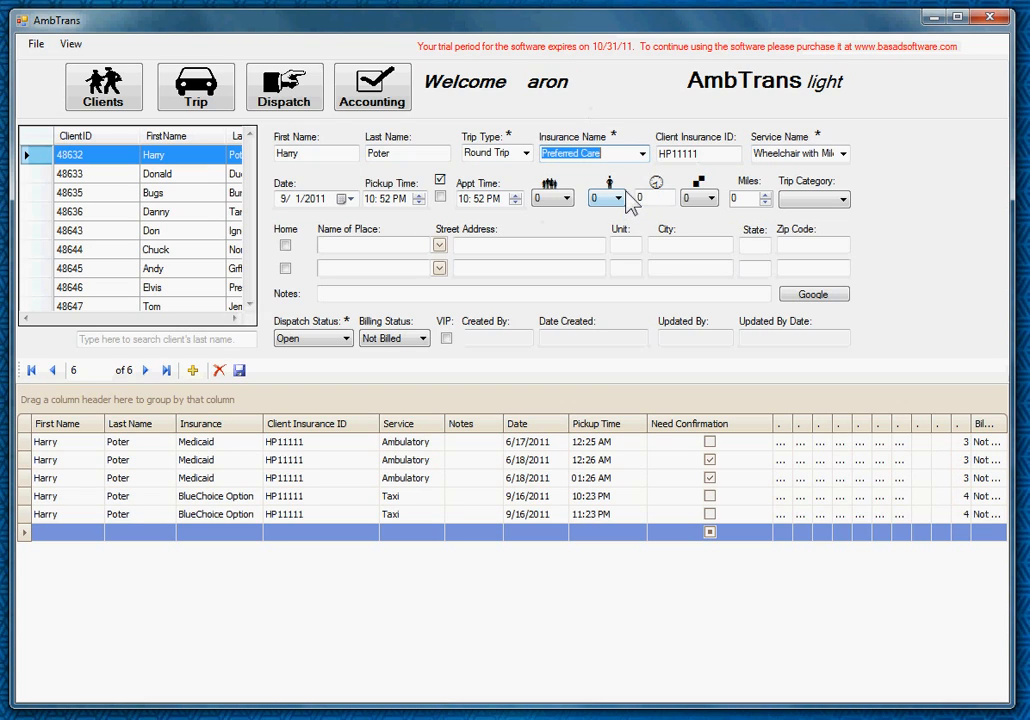
# - Keep Wheelchair with Mile as the trip's service
pyautogui.click(843, 154)
pyautogui.click(843, 167)
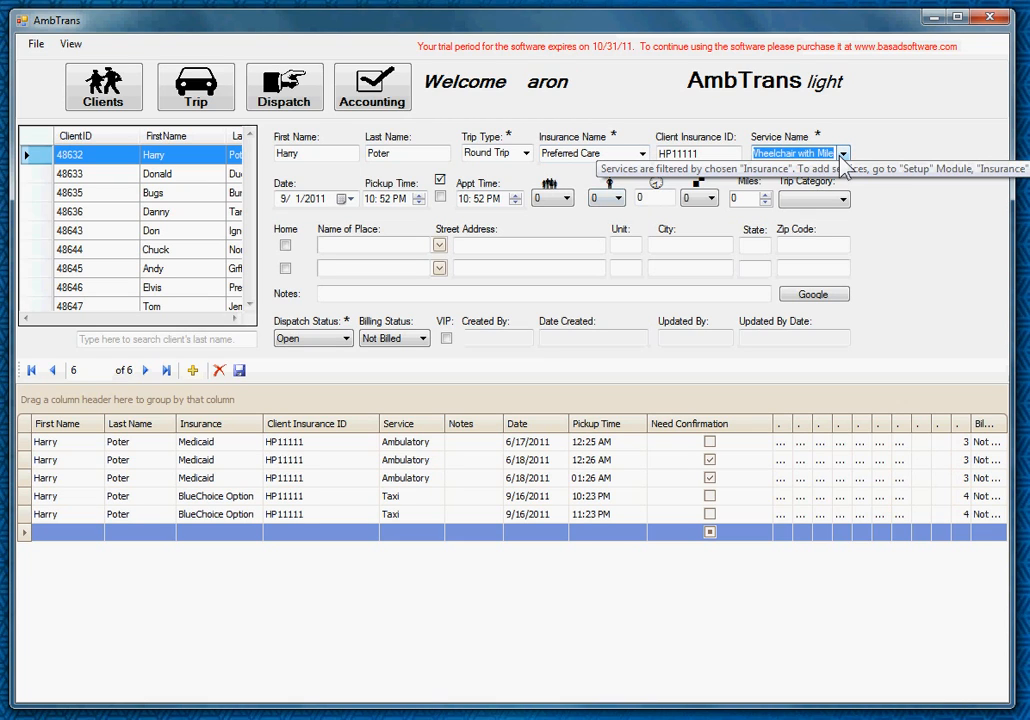
pyautogui.click(843, 154)
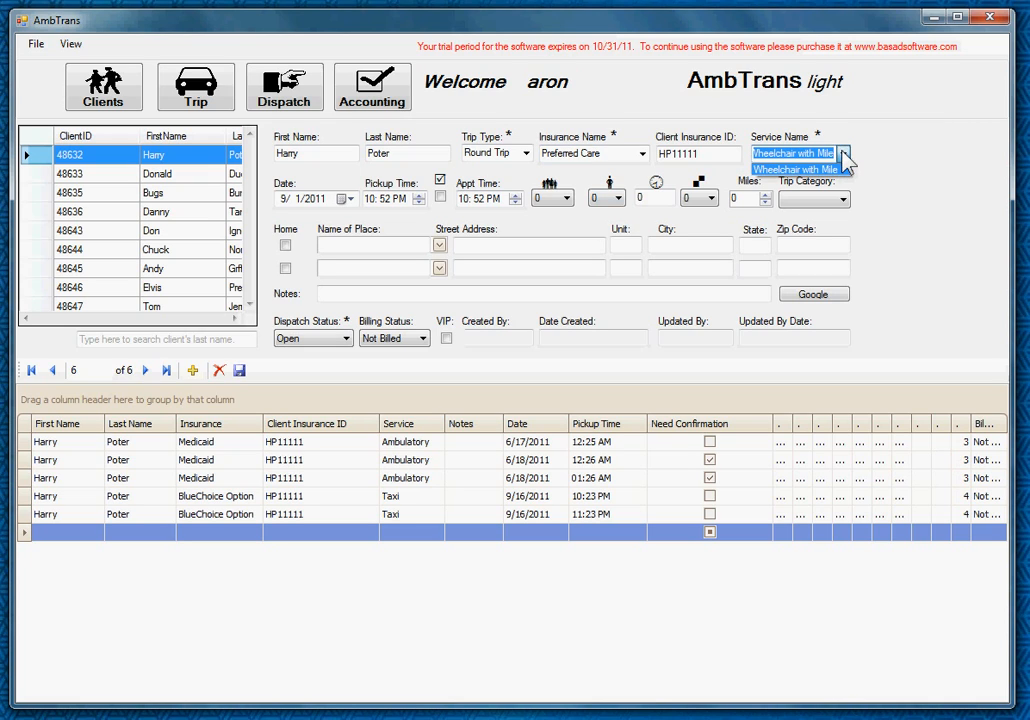
pyautogui.click(845, 155)
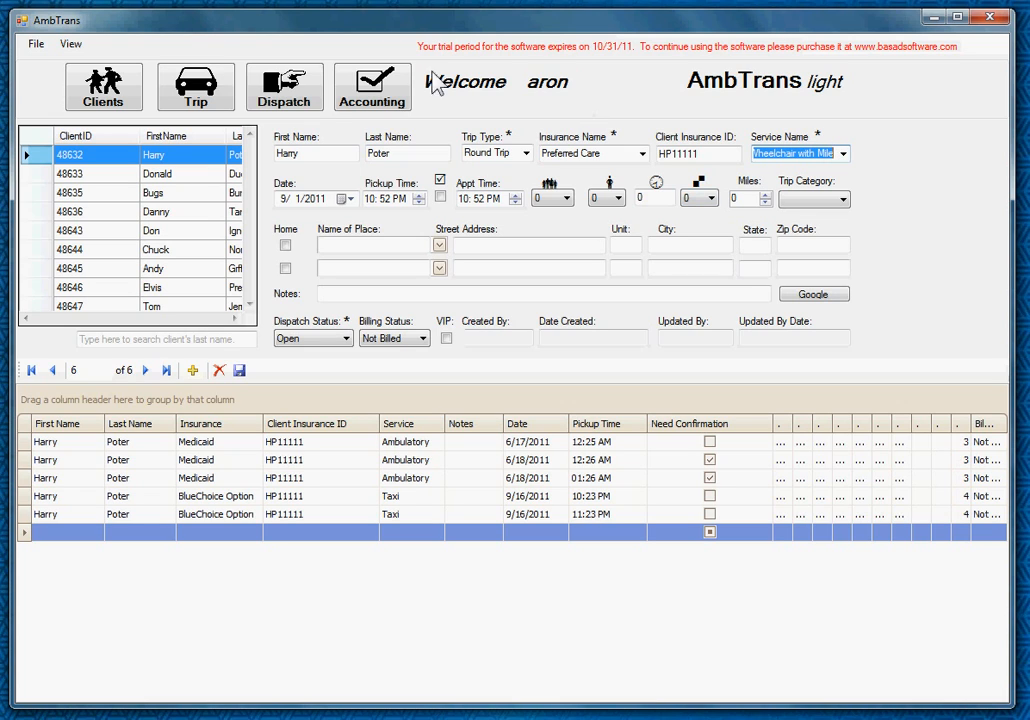
pyautogui.click(38, 48)
pyautogui.click(185, 38)
# - Date the trip 9/16/2011 with a 12:52 PM pickup time
pyautogui.click(347, 199)
pyautogui.click(423, 282)
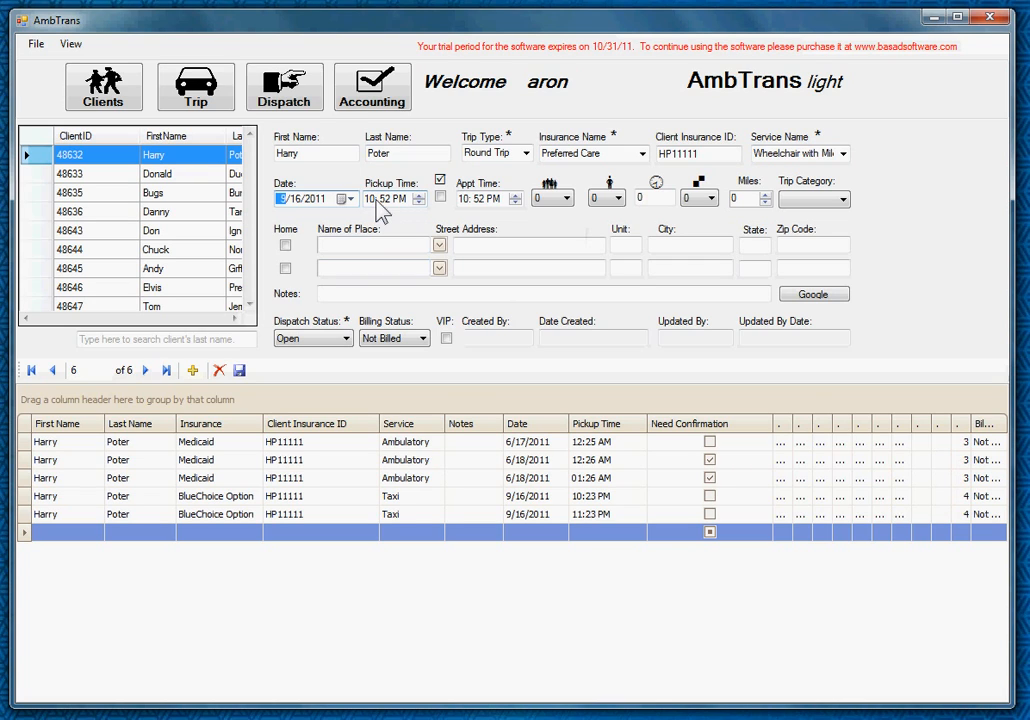
pyautogui.click(374, 202)
pyautogui.write('12')
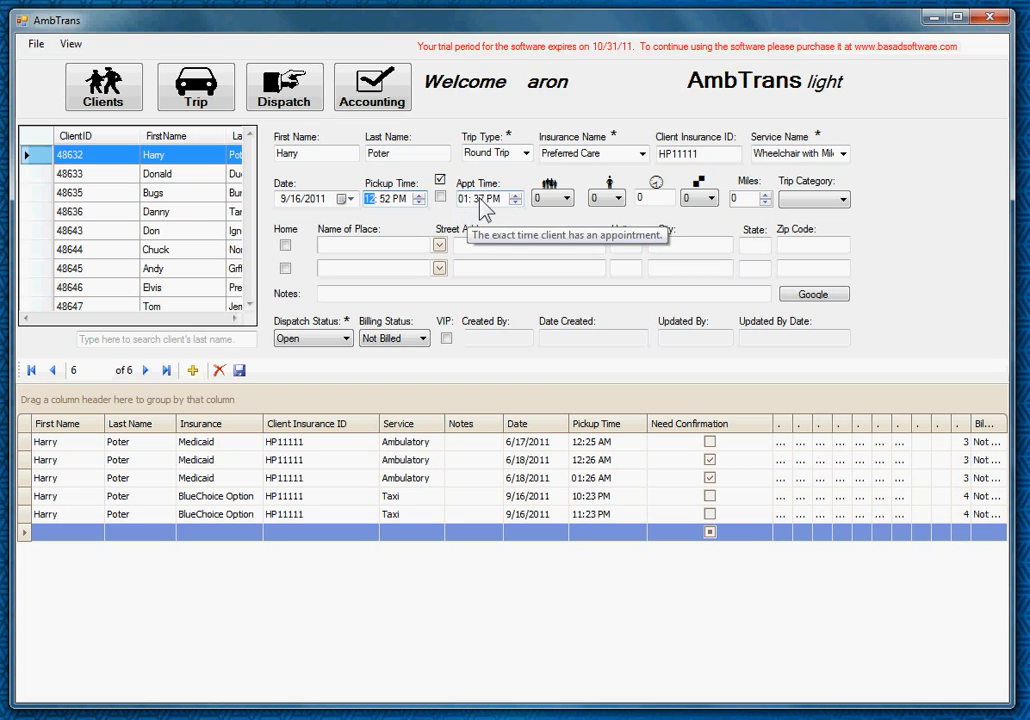
# - Set the appointment time to 02:37 PM and enable it
pyautogui.click(477, 203)
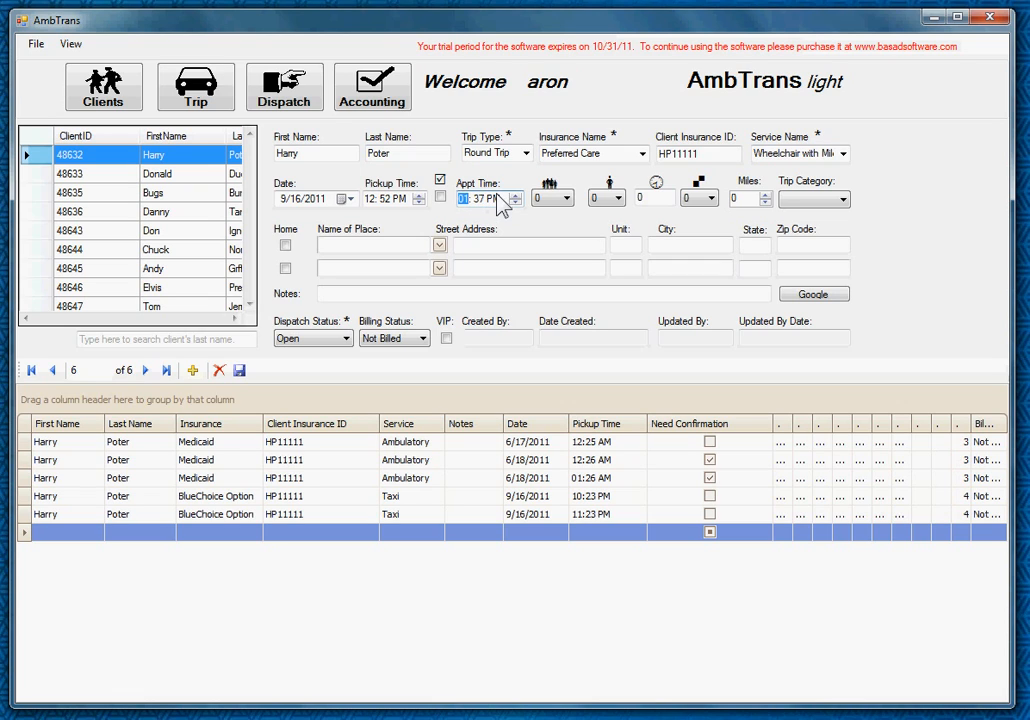
pyautogui.click(517, 196)
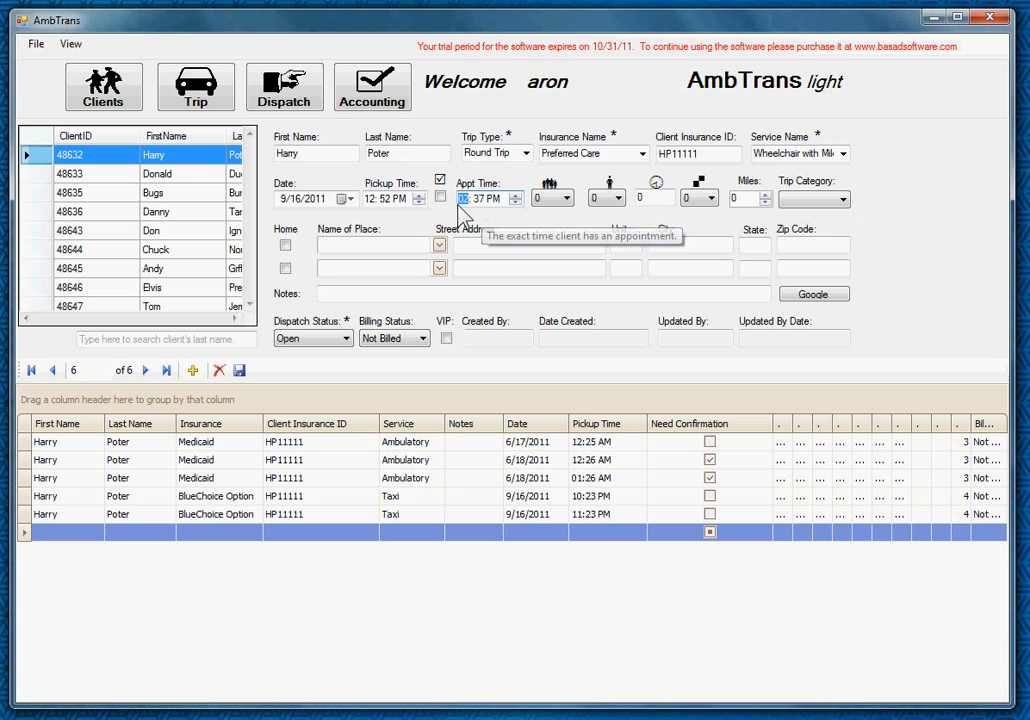
pyautogui.click(443, 202)
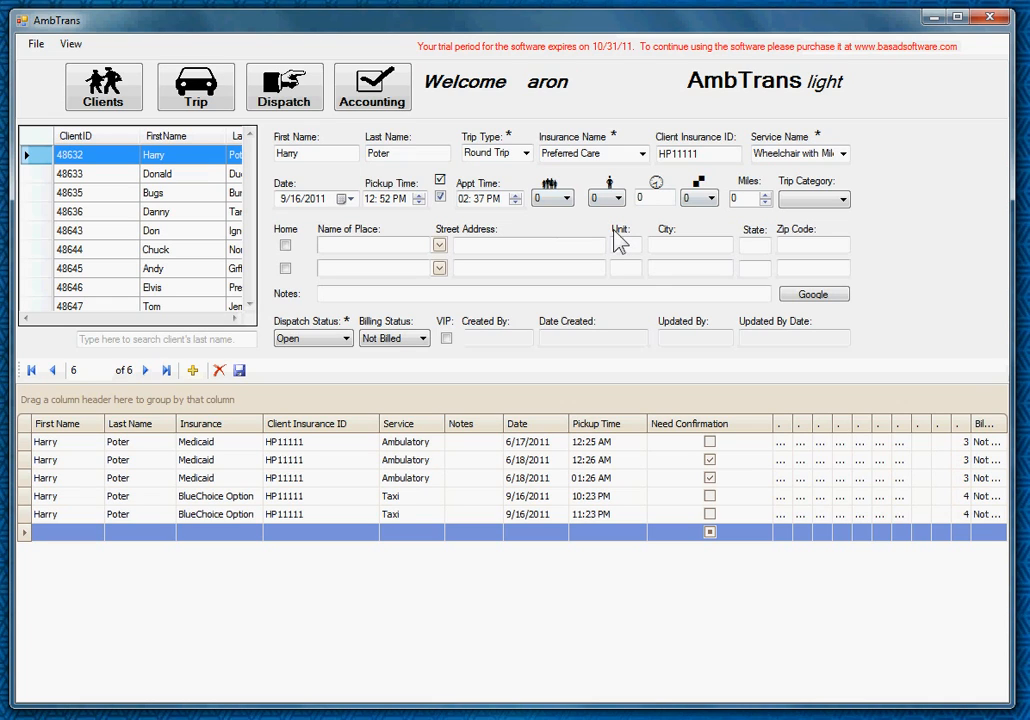
pyautogui.click(566, 200)
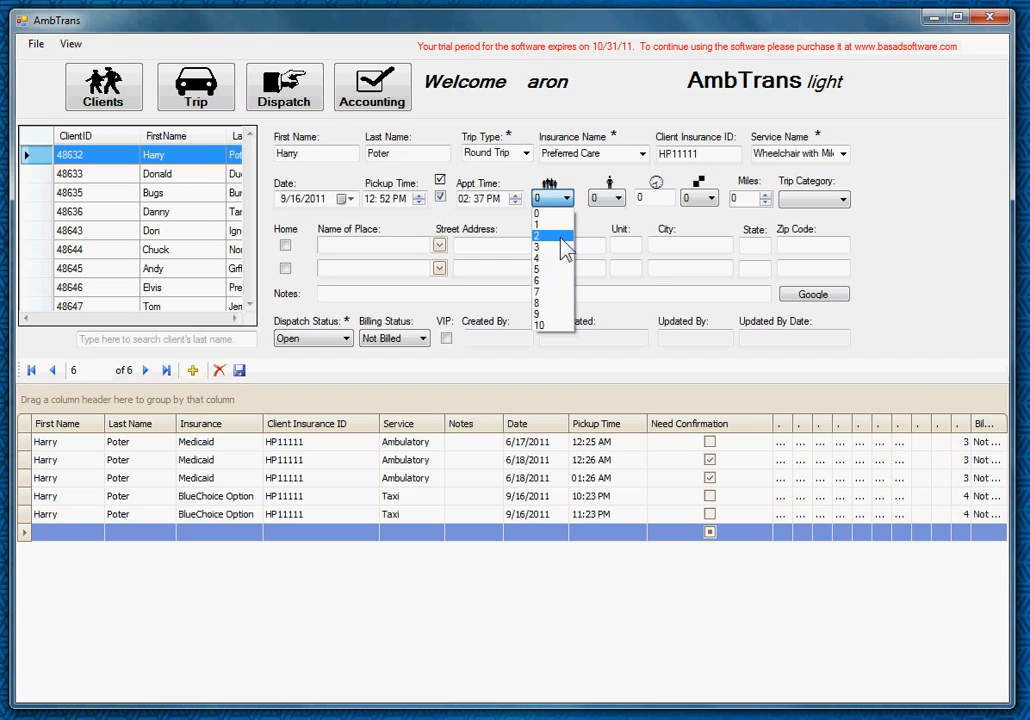
# - Set the passenger count and the next person count both to 2
pyautogui.click(561, 239)
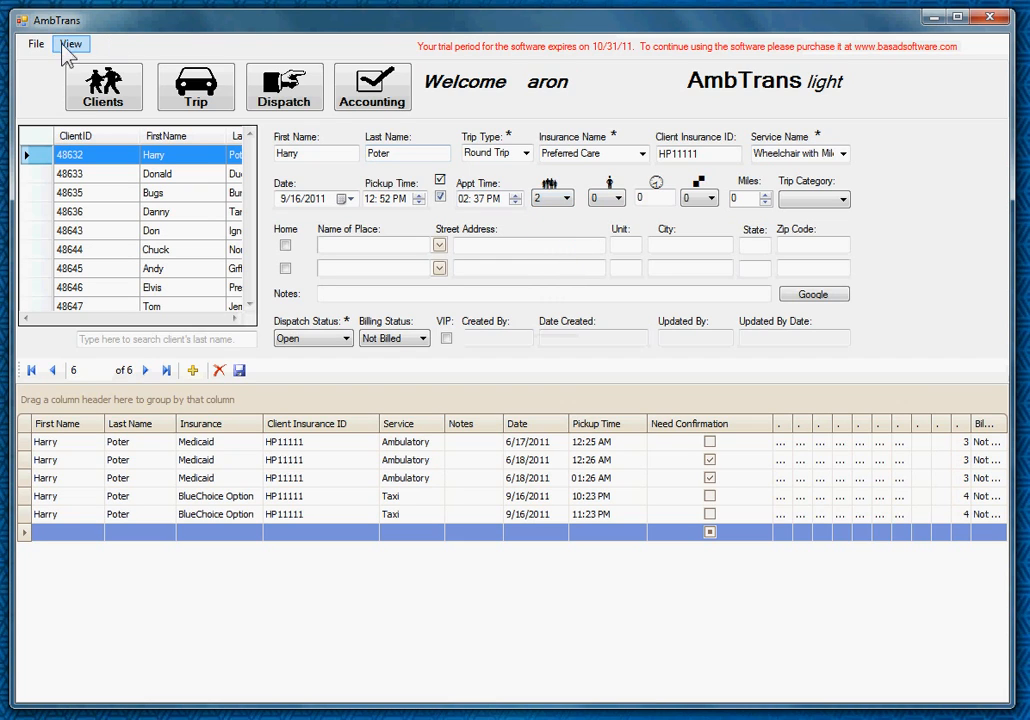
pyautogui.click(35, 44)
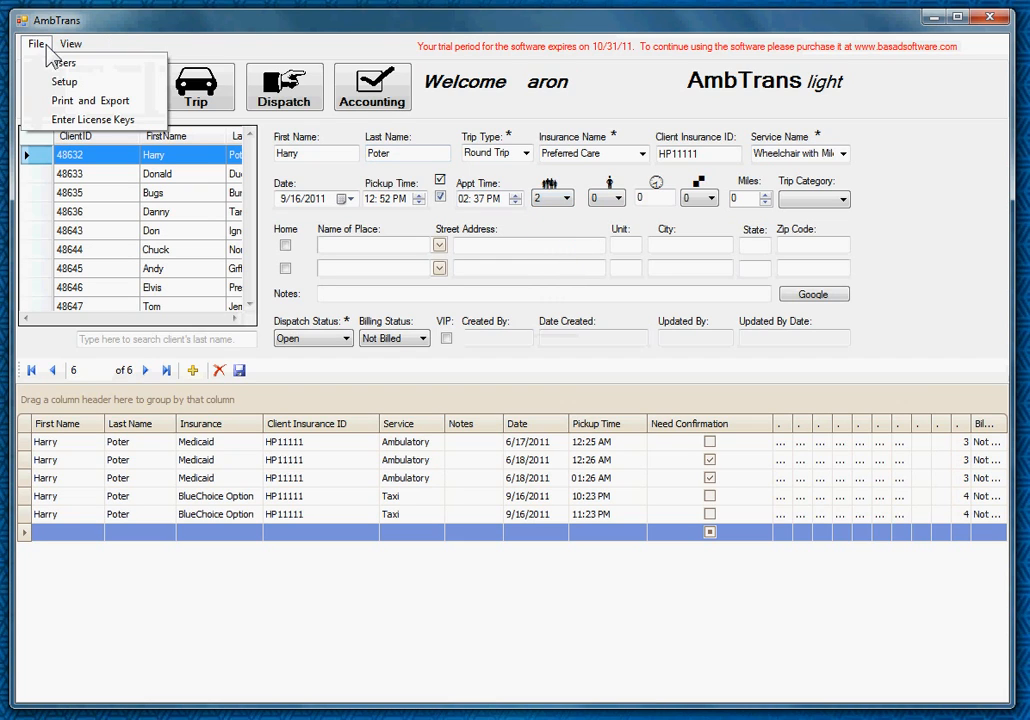
pyautogui.click(580, 118)
pyautogui.click(611, 154)
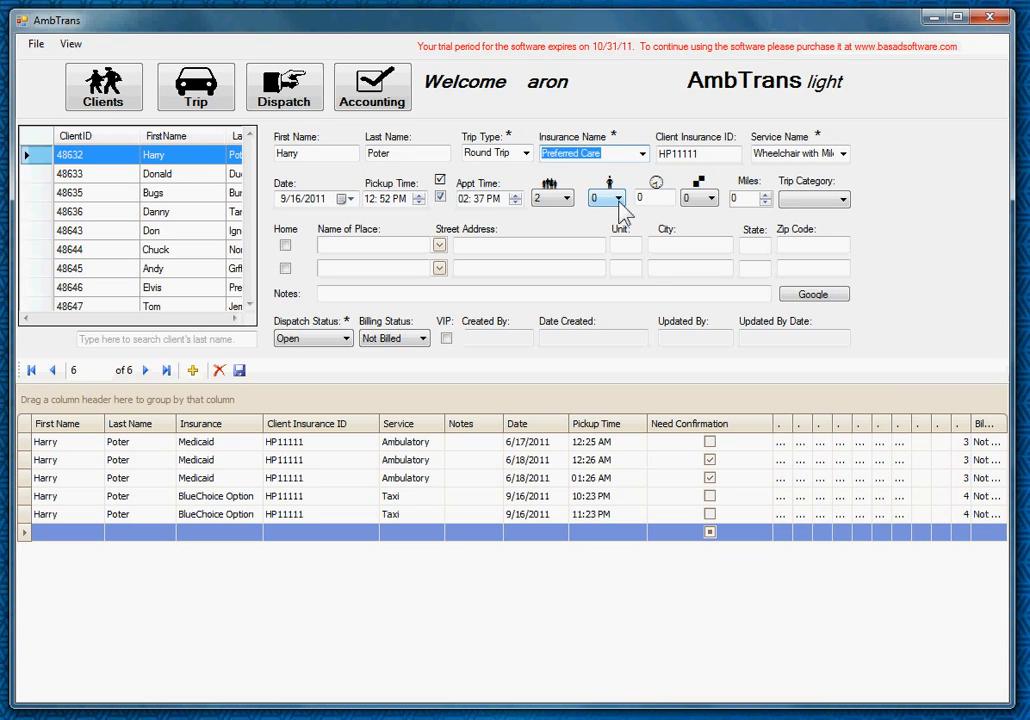
pyautogui.click(618, 197)
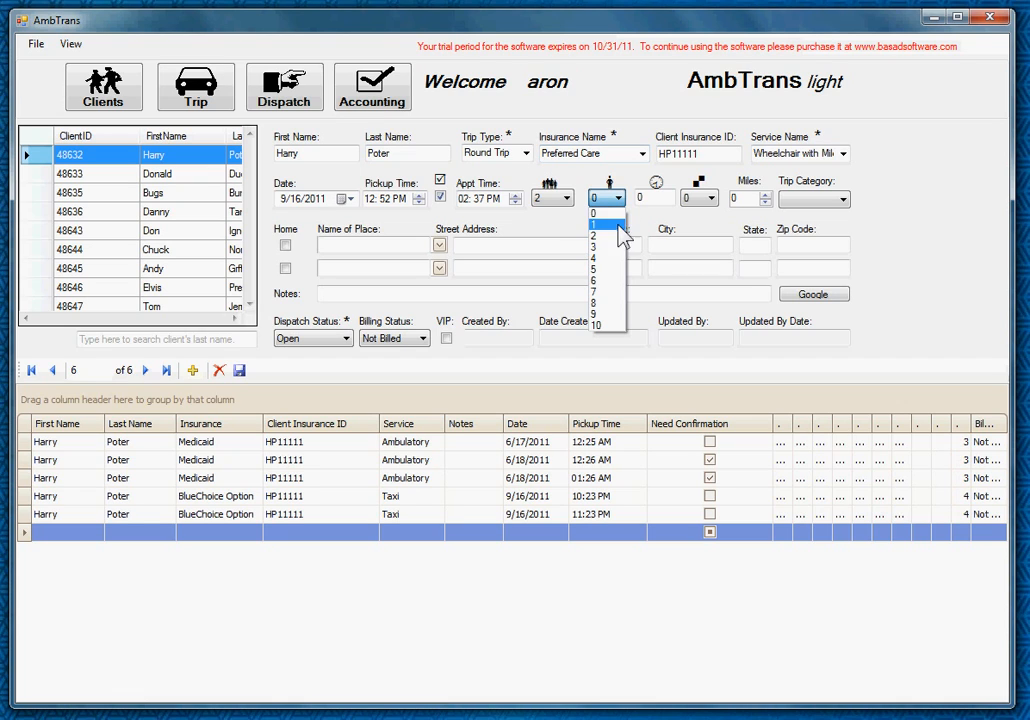
pyautogui.click(616, 237)
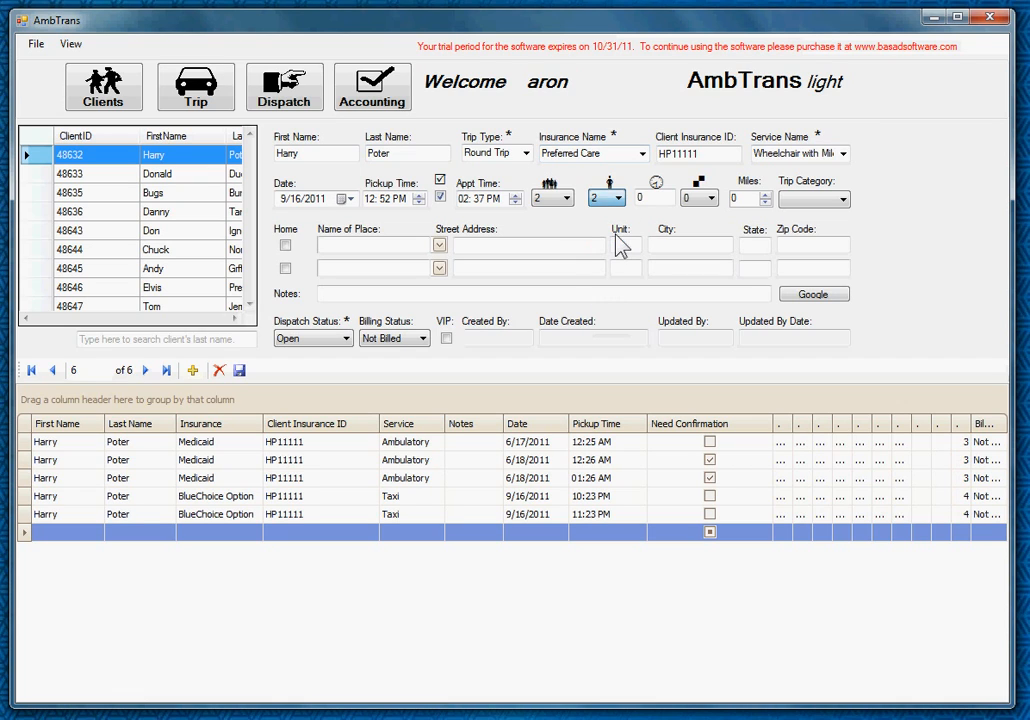
pyautogui.click(661, 207)
# - Enter 10 in the wait-time field and raise the next trip count from 0 to 10
pyautogui.click(660, 210)
pyautogui.write('10')
pyautogui.press('Tab')
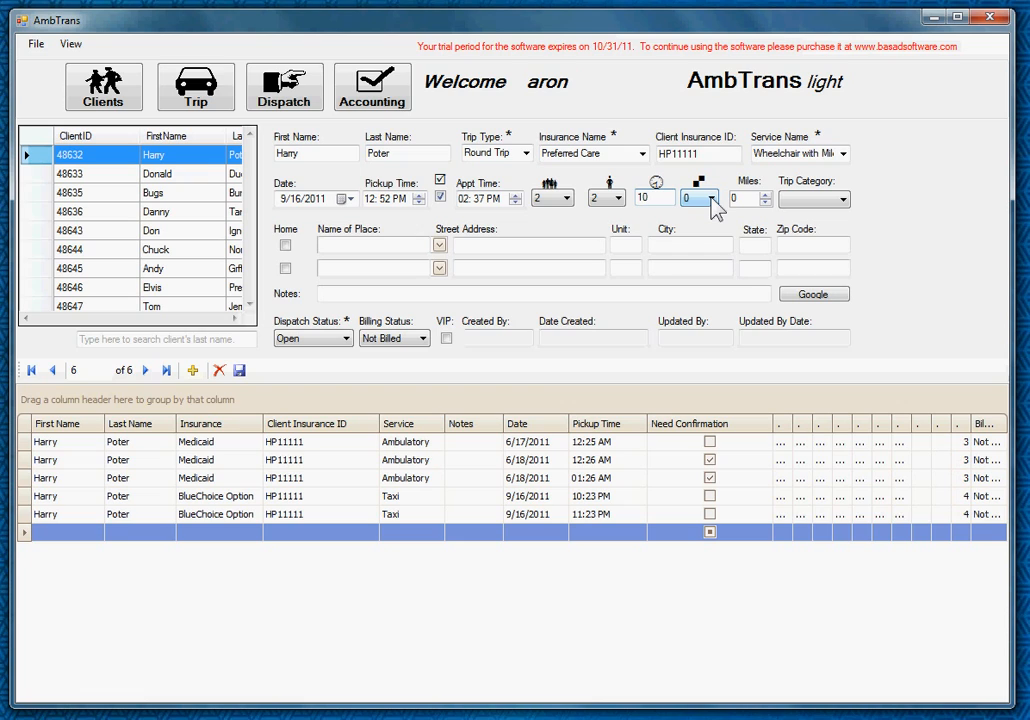
pyautogui.click(712, 199)
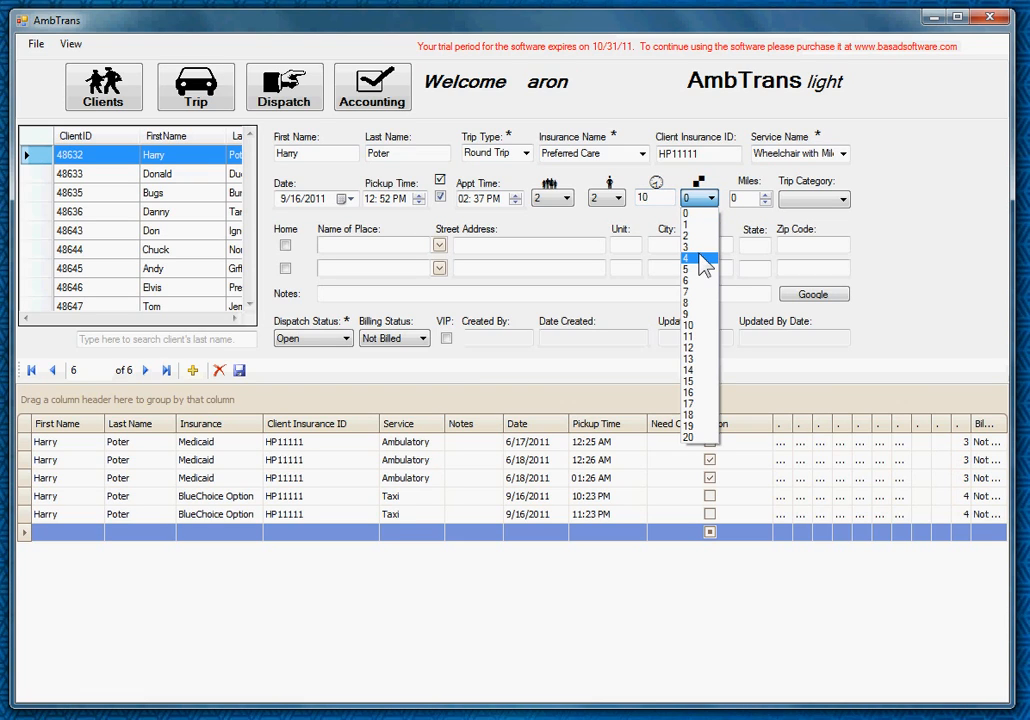
pyautogui.click(697, 330)
# - Record a distance of 10 miles for the trip
pyautogui.click(755, 212)
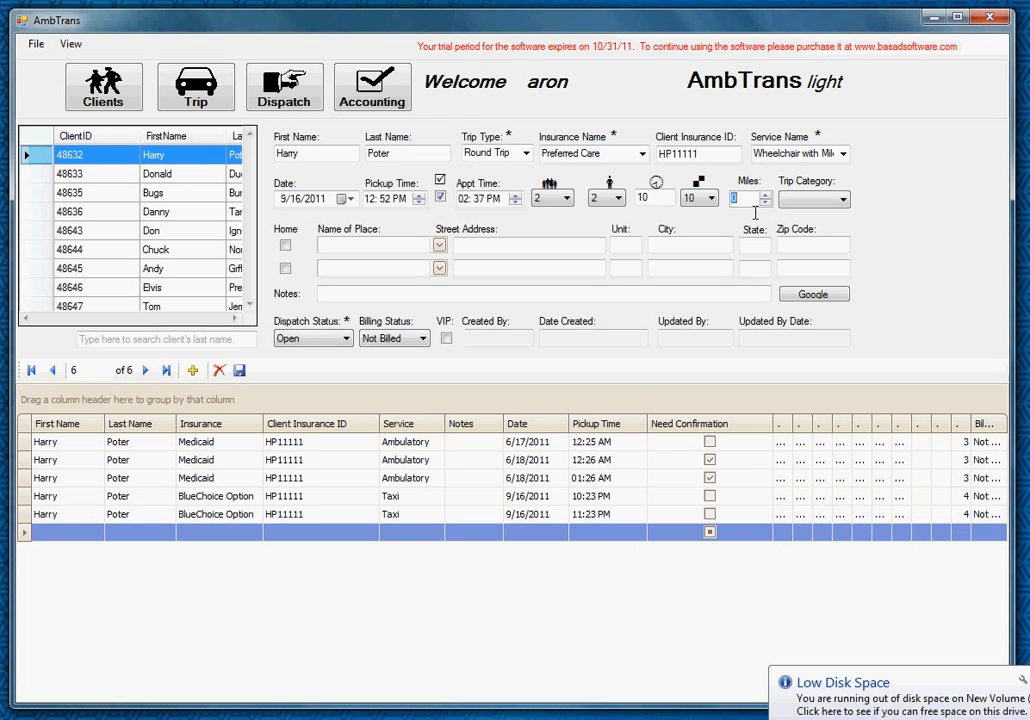
pyautogui.write('10')
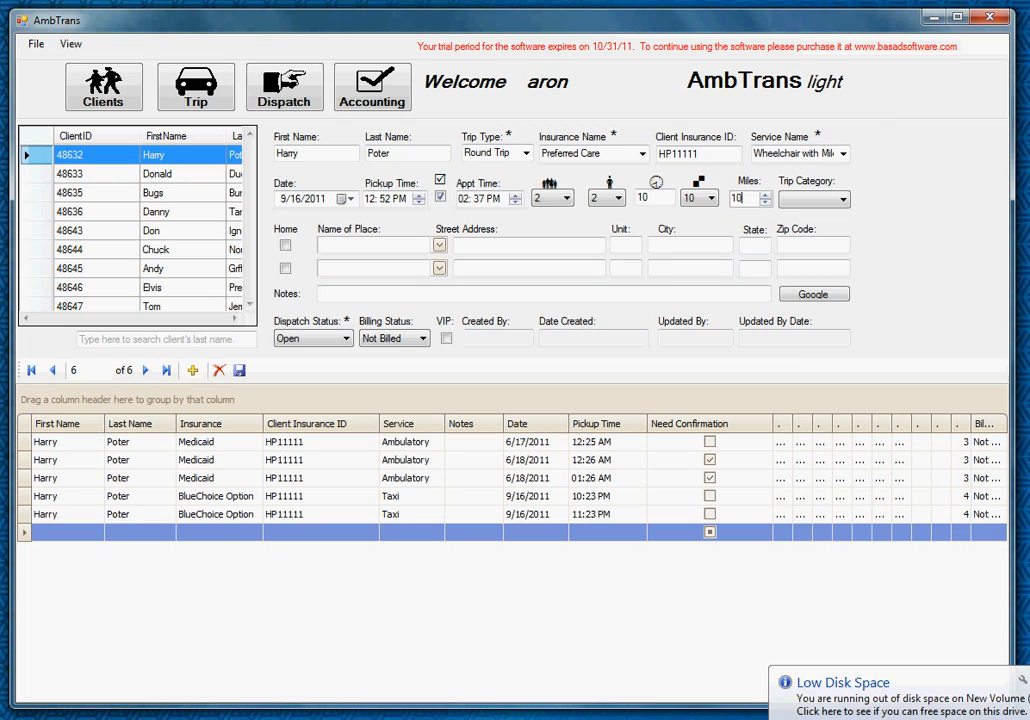
pyautogui.click(843, 199)
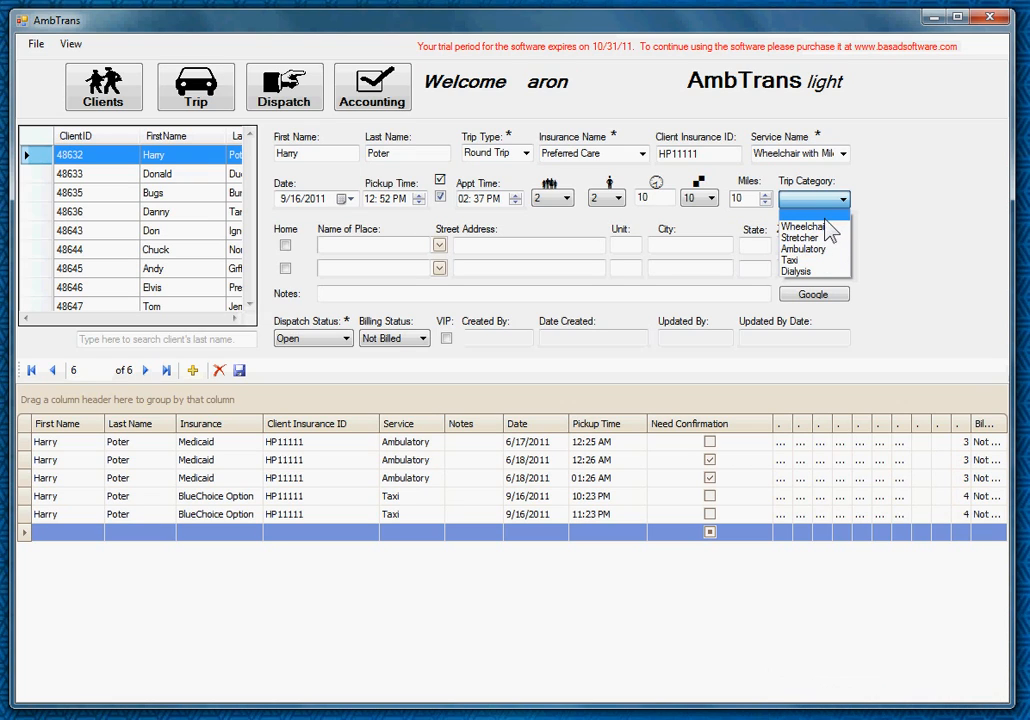
# - Set the trip category to Wheelchair
pyautogui.click(838, 226)
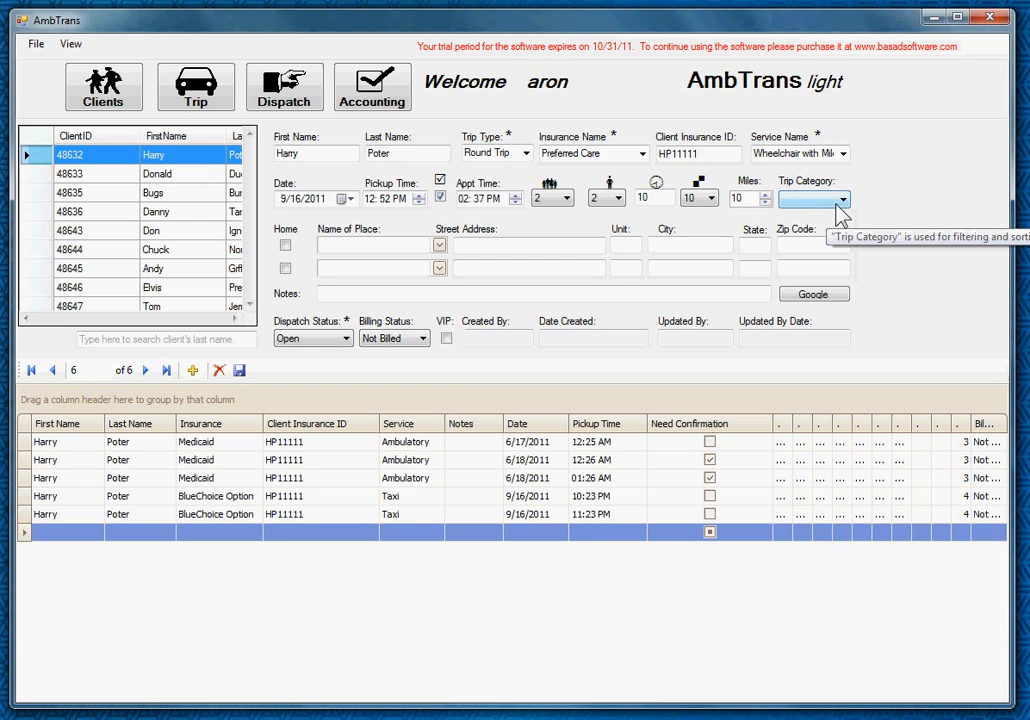
pyautogui.click(840, 202)
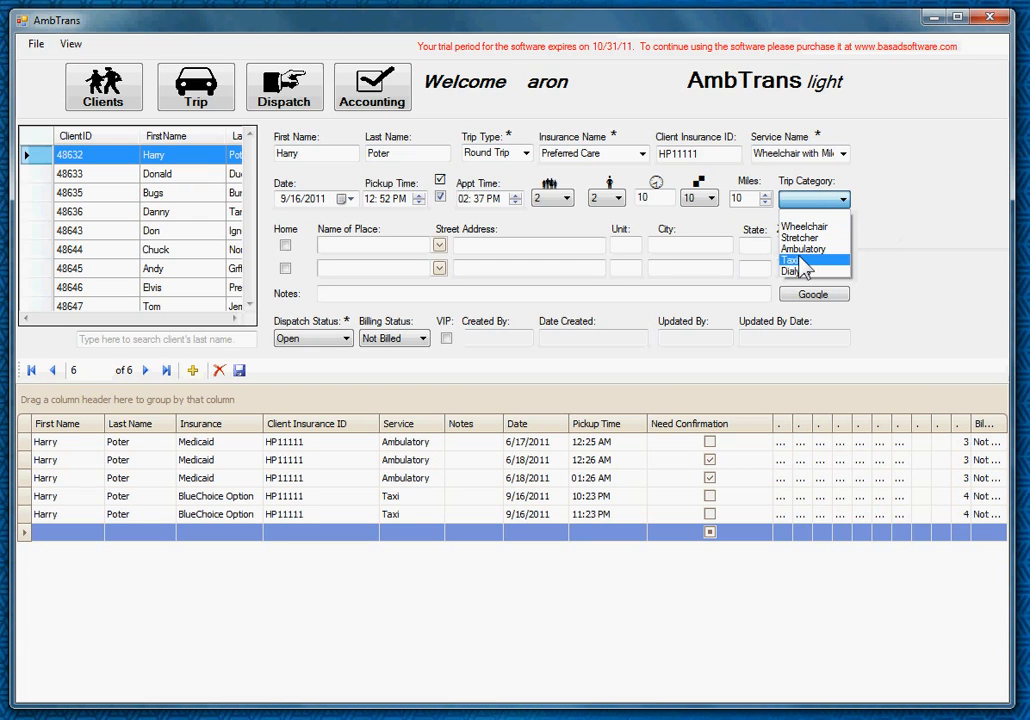
pyautogui.click(812, 225)
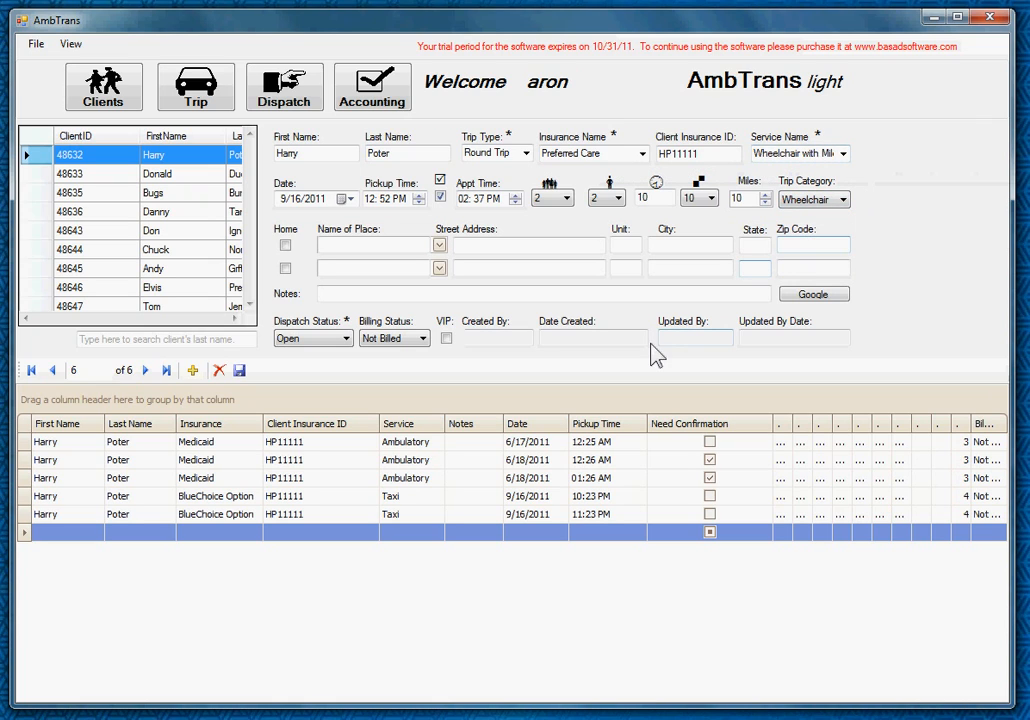
# - Try the client's home address as pickup, then clear it again
pyautogui.click(350, 246)
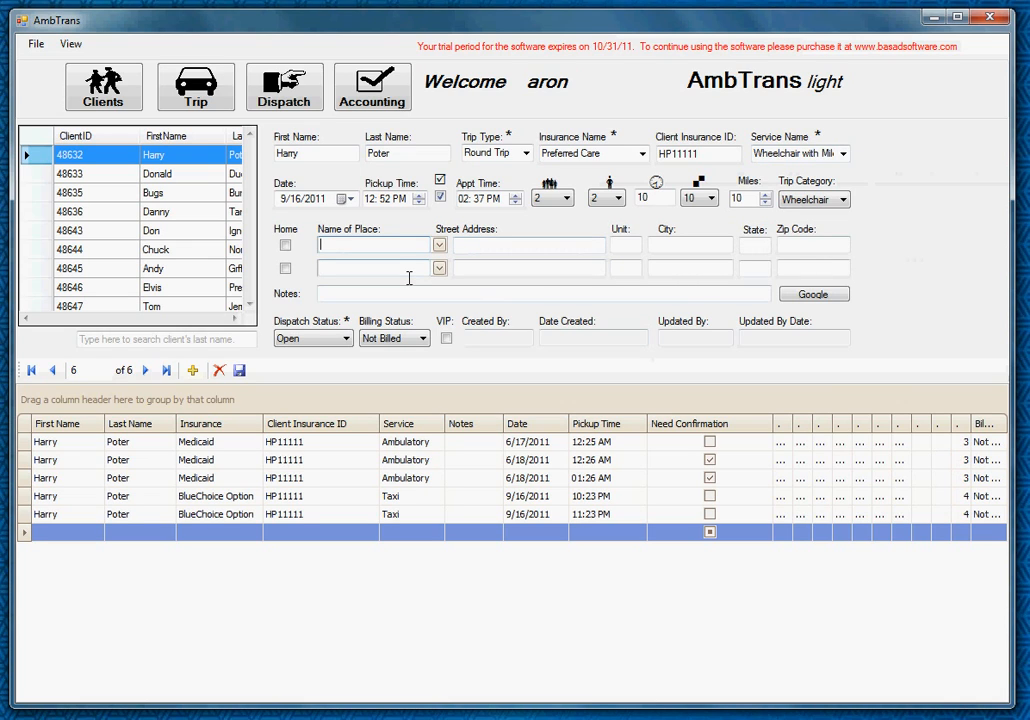
pyautogui.click(285, 246)
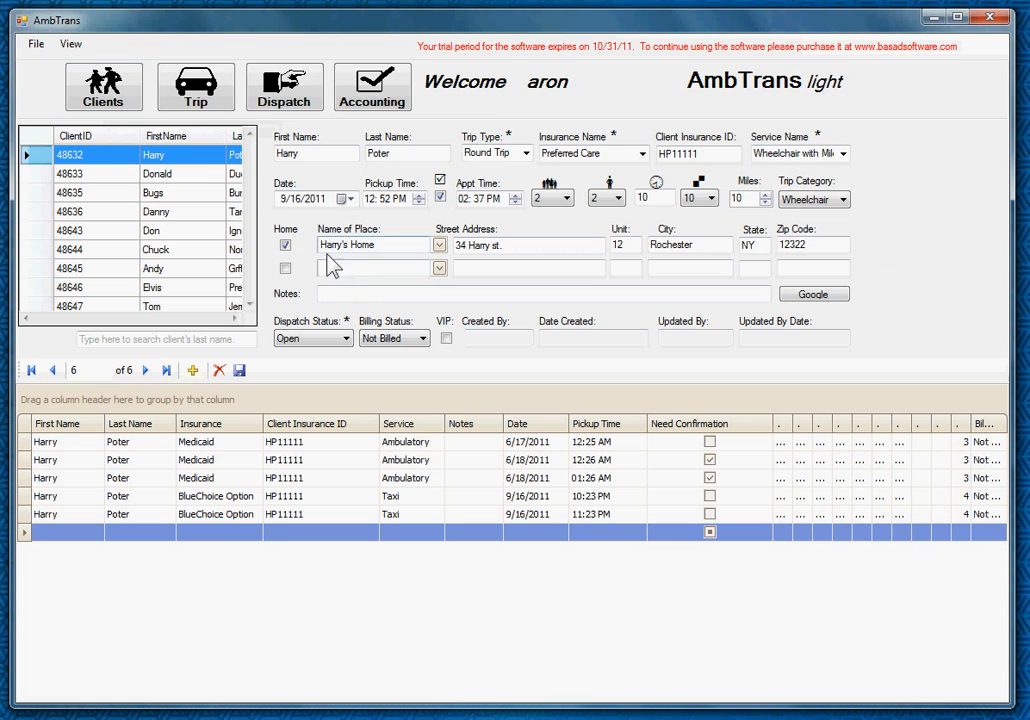
pyautogui.click(286, 247)
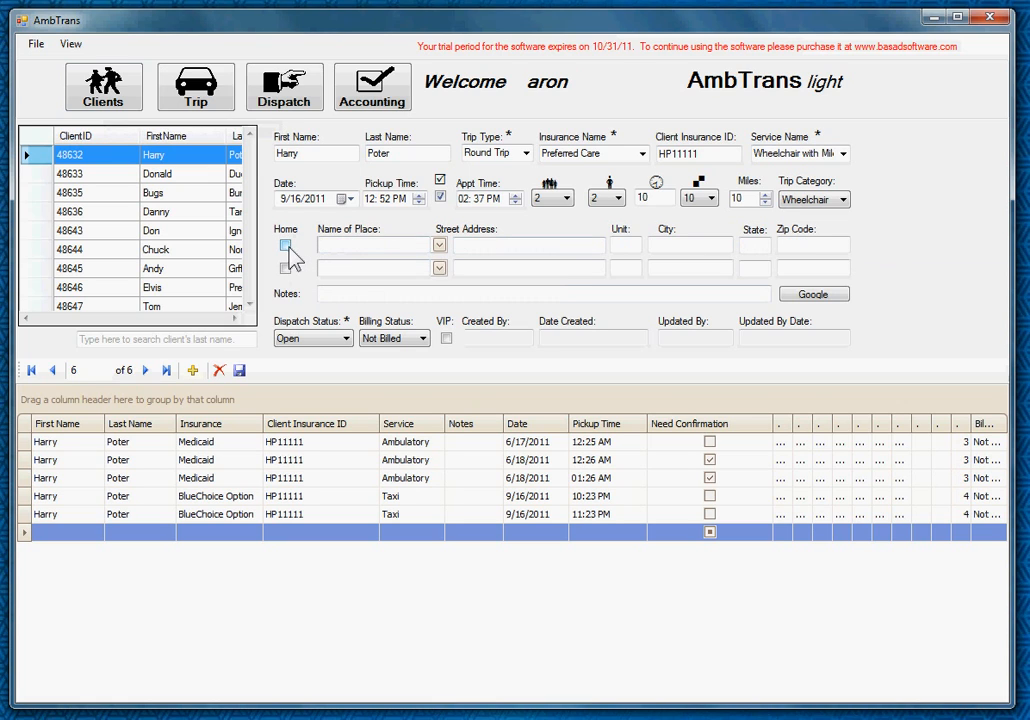
pyautogui.click(439, 245)
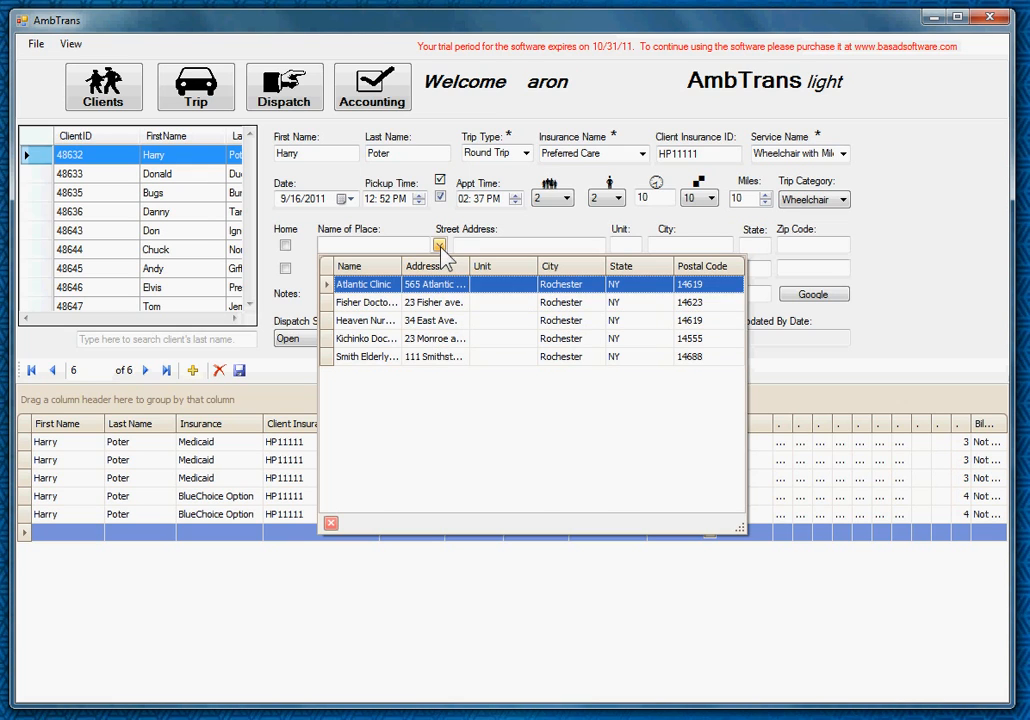
# - Pick Kichinko Doctor's Office in Rochester, NY as the pickup place, filtering the list by 'k'
pyautogui.click(440, 246)
pyautogui.click(440, 246)
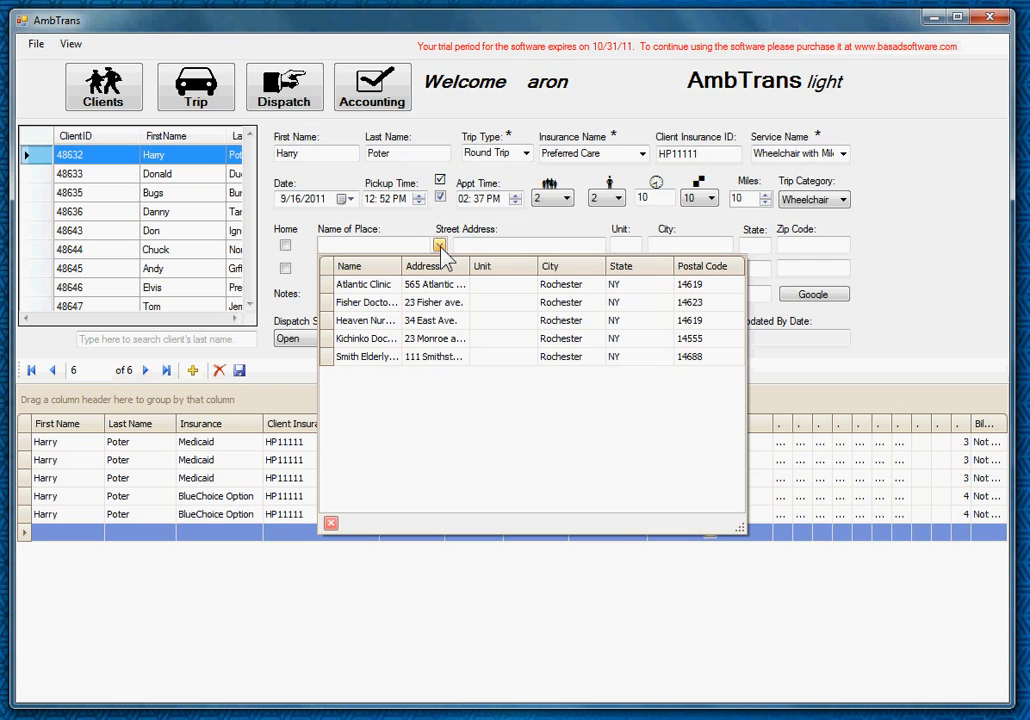
pyautogui.write('ko Doctor')
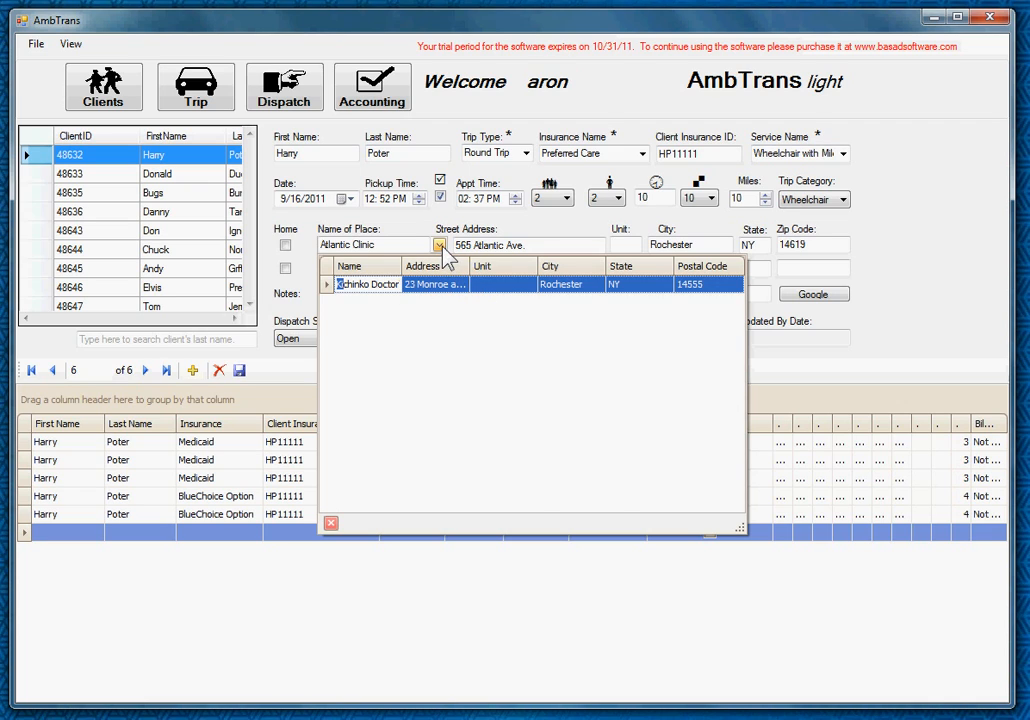
pyautogui.click(444, 251)
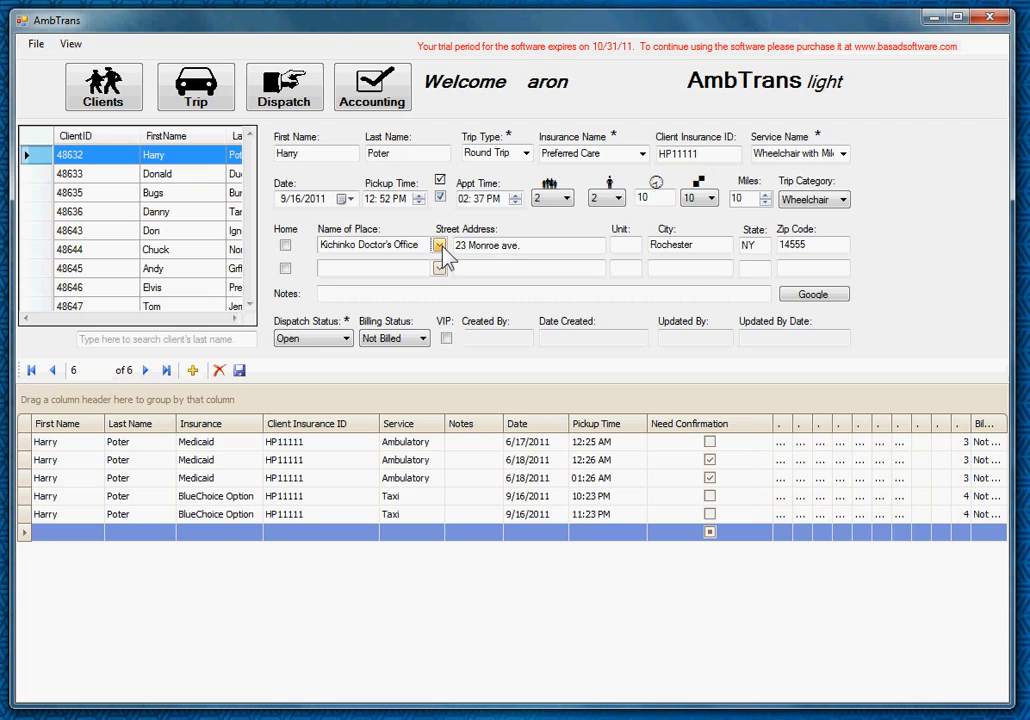
# - Type 'Doctors Office' and a street manually, then switch the pickup to the client's home address
pyautogui.click(285, 246)
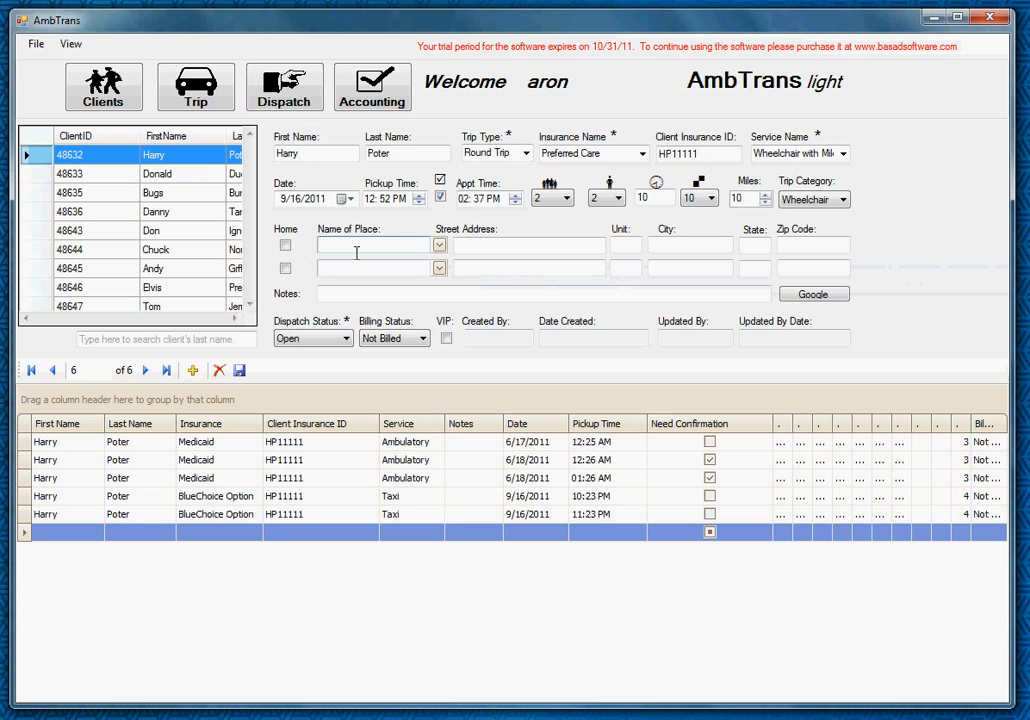
pyautogui.write('Doctors Office')
pyautogui.click(510, 245)
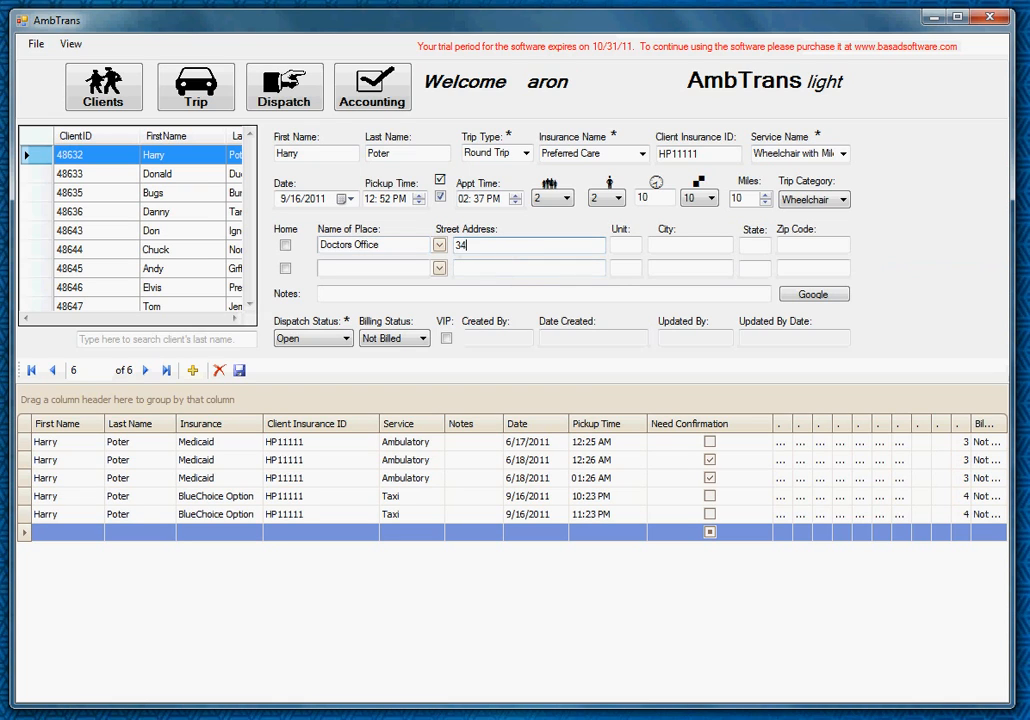
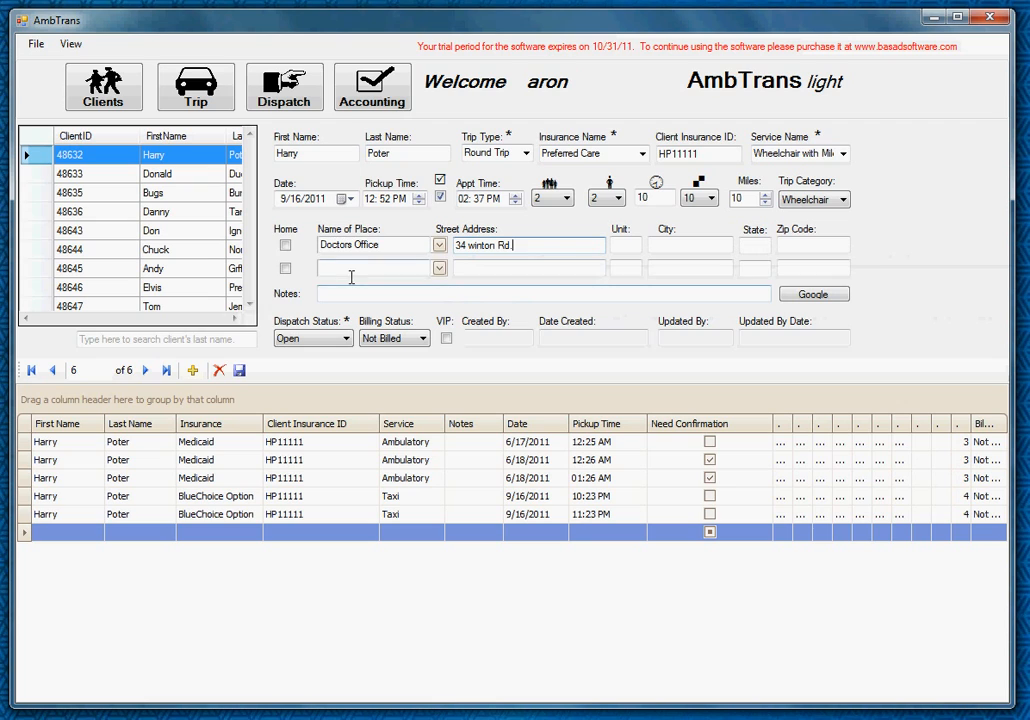
pyautogui.click(285, 245)
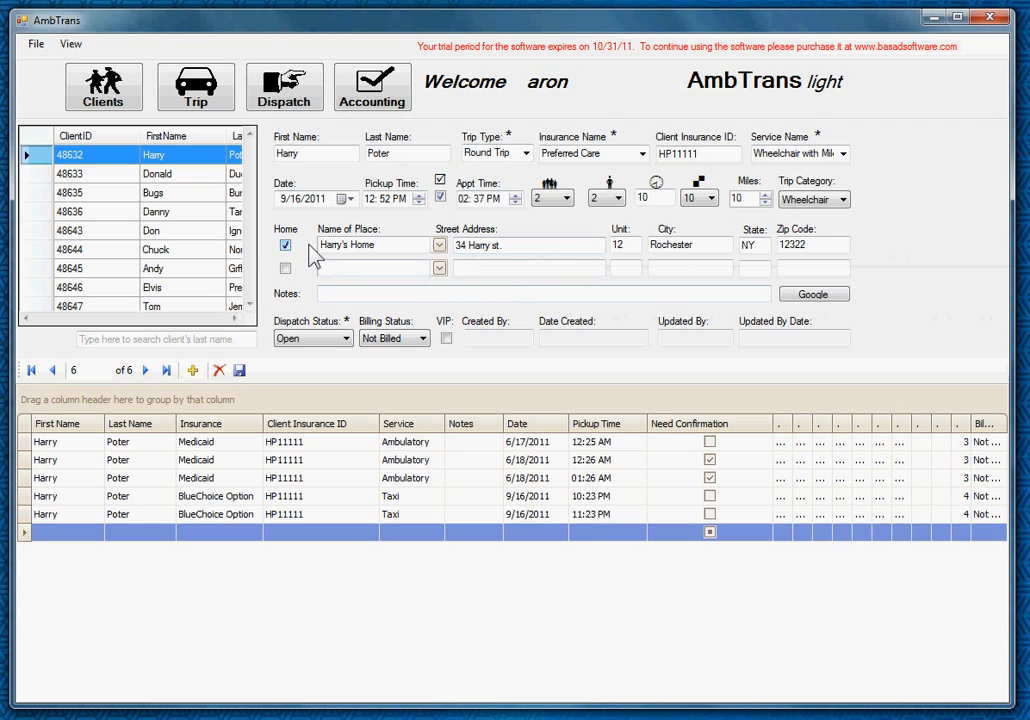
# - Make Fisher Doctor's Office in Rochester, NY the second location instead of Heaven Nursing Home
pyautogui.click(439, 268)
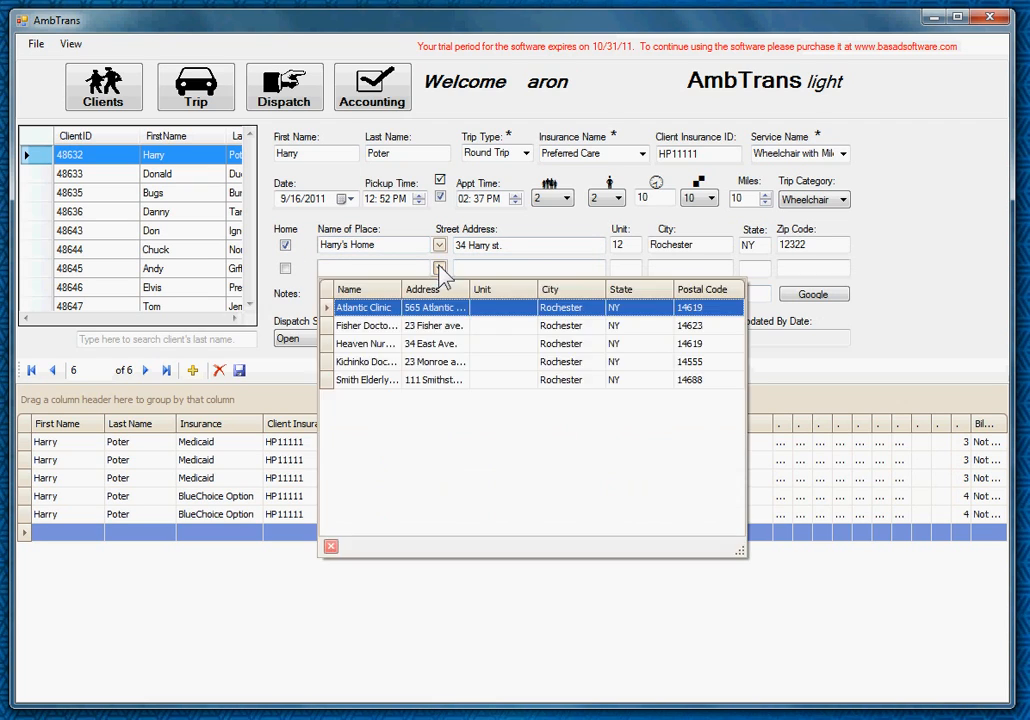
pyautogui.click(402, 345)
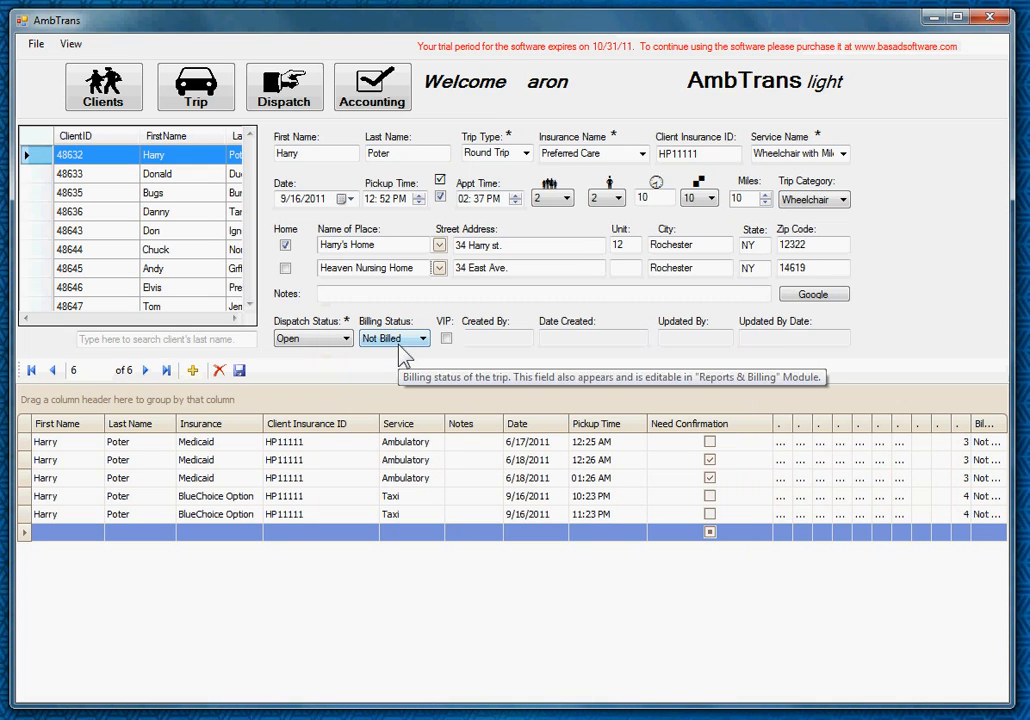
pyautogui.click(441, 270)
pyautogui.click(410, 331)
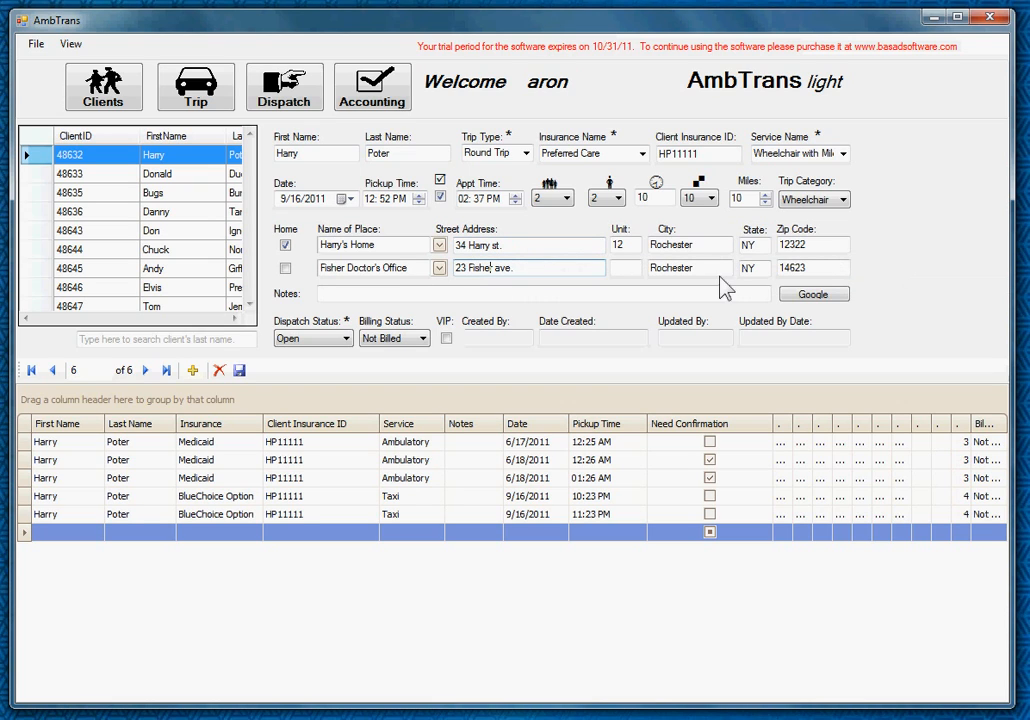
pyautogui.click(758, 203)
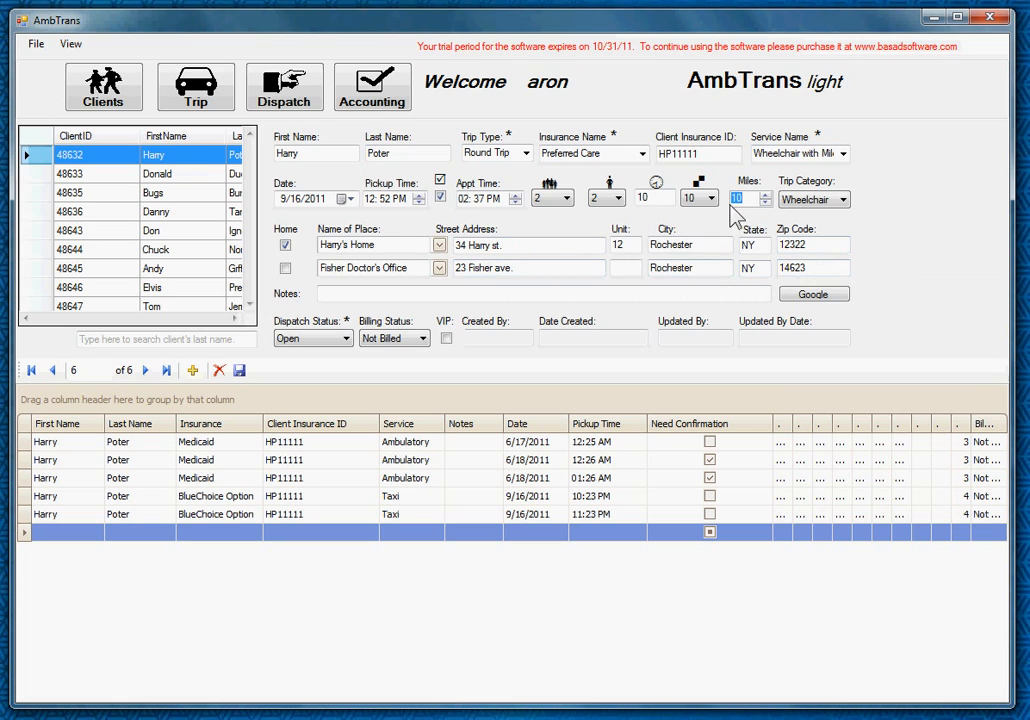
pyautogui.click(551, 245)
pyautogui.click(549, 270)
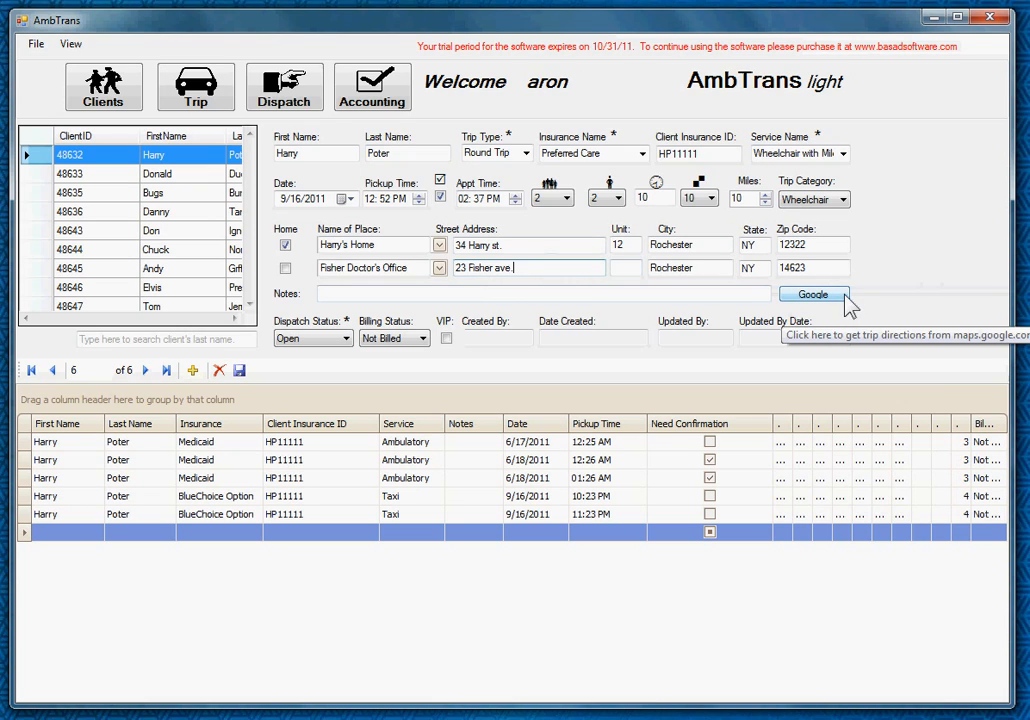
pyautogui.click(341, 339)
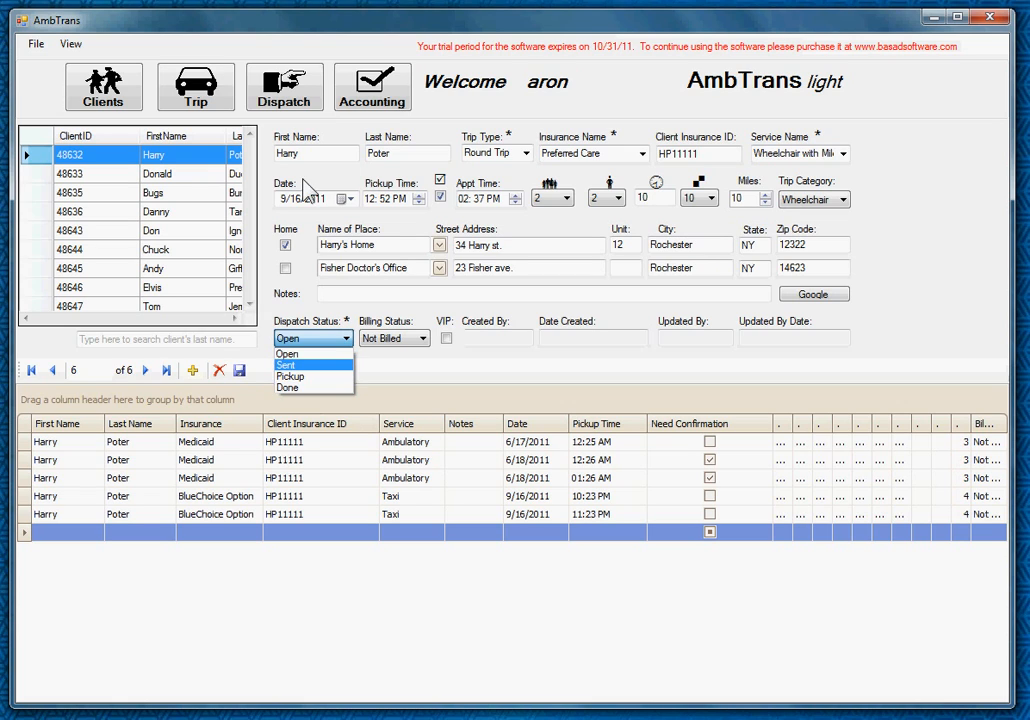
pyautogui.click(322, 330)
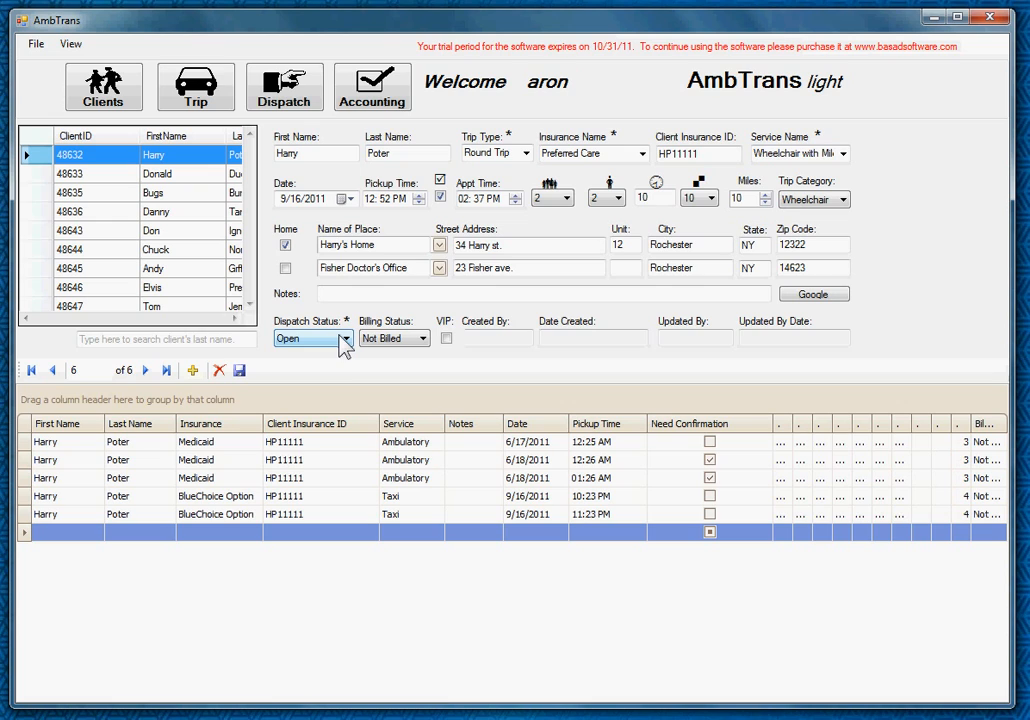
pyautogui.click(344, 340)
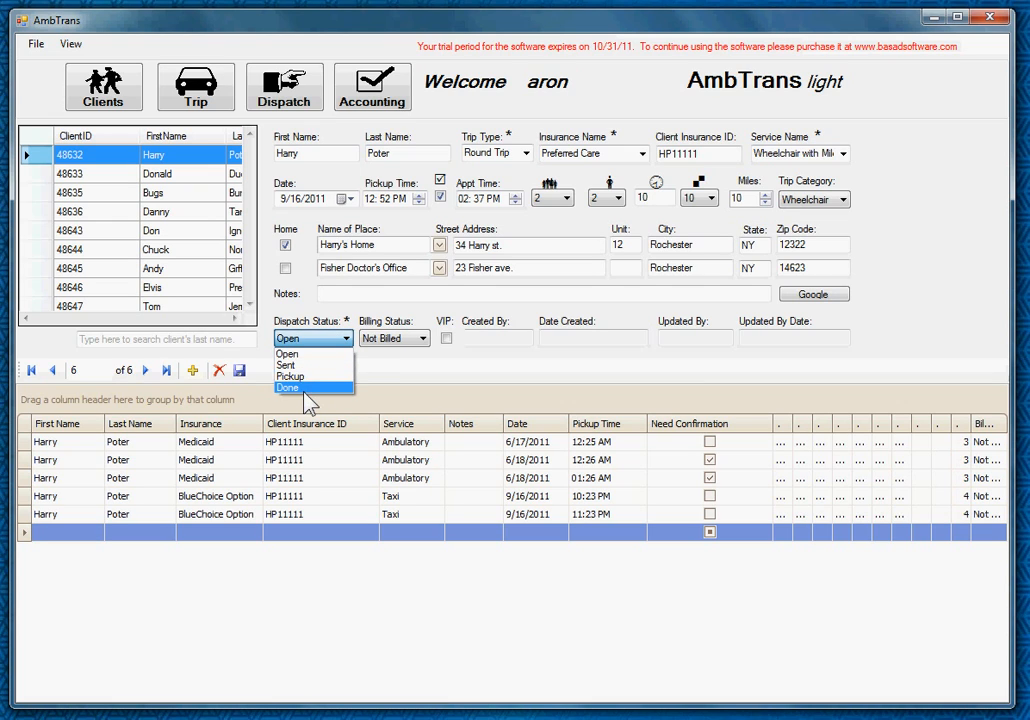
pyautogui.click(390, 315)
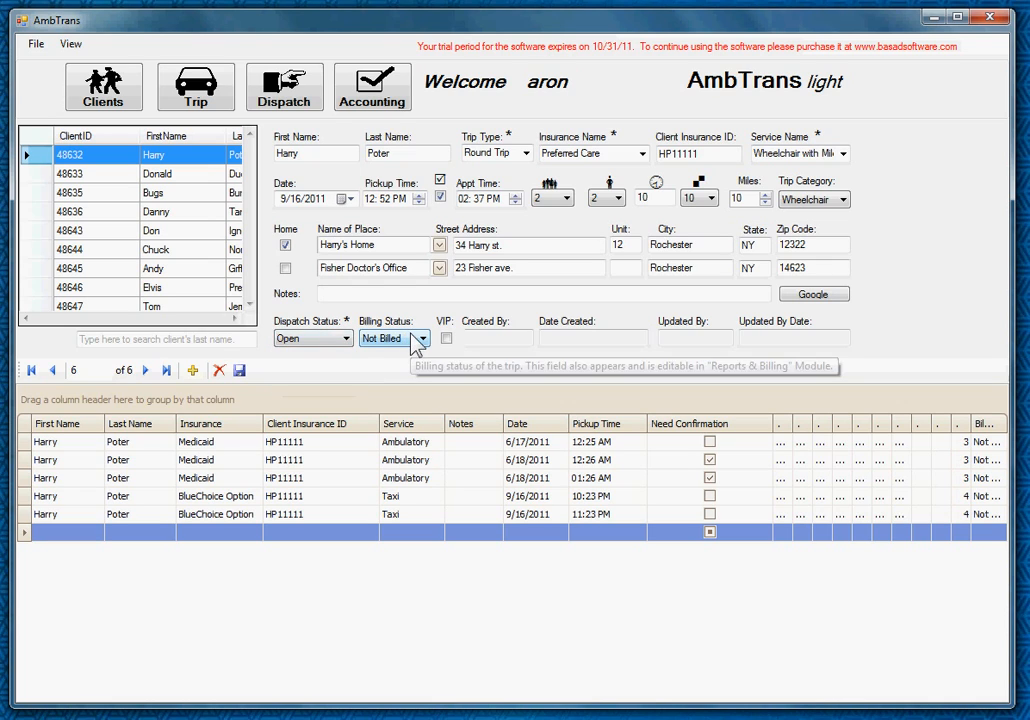
pyautogui.click(421, 339)
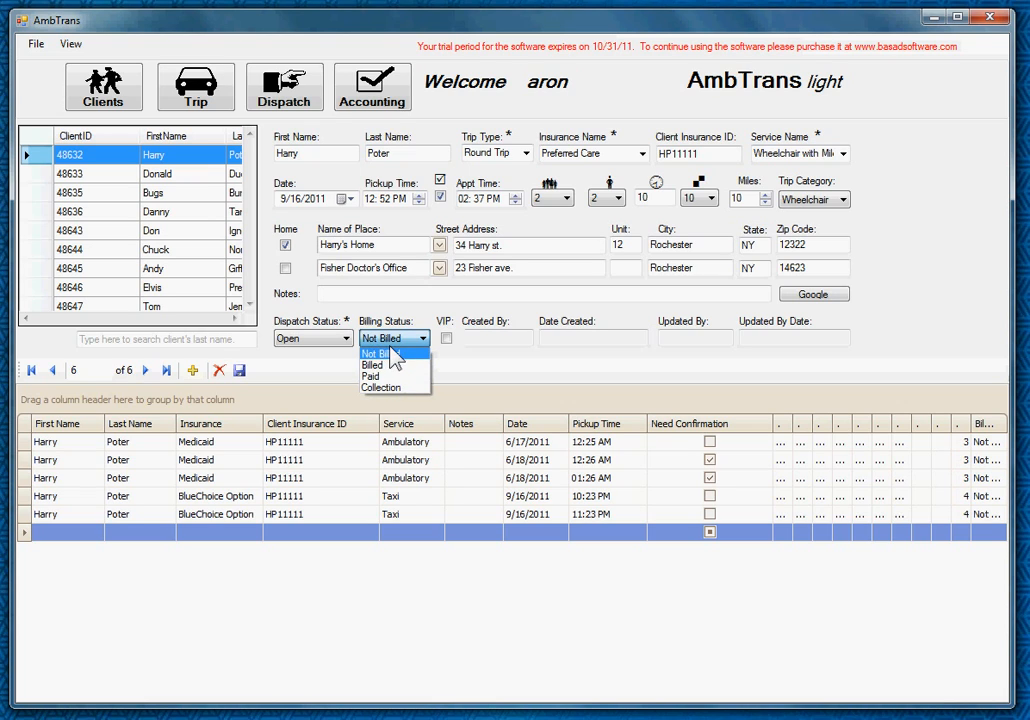
pyautogui.click(391, 352)
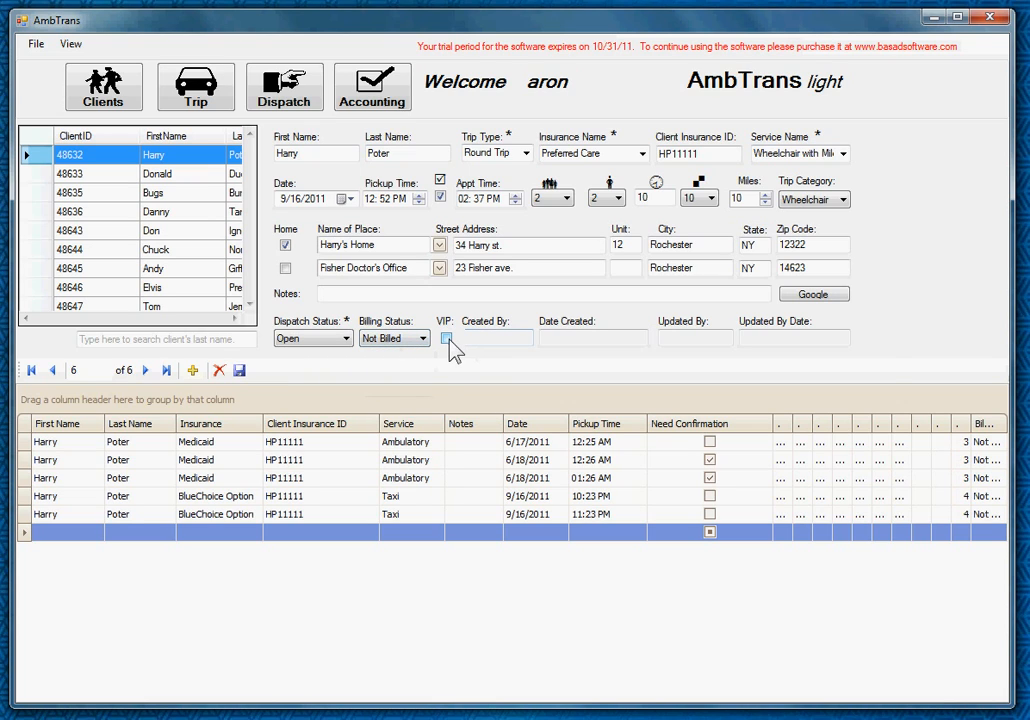
# - Tick the VIP checkbox on this Fisher Doctor's Office round trip
pyautogui.moveTo(450, 347)
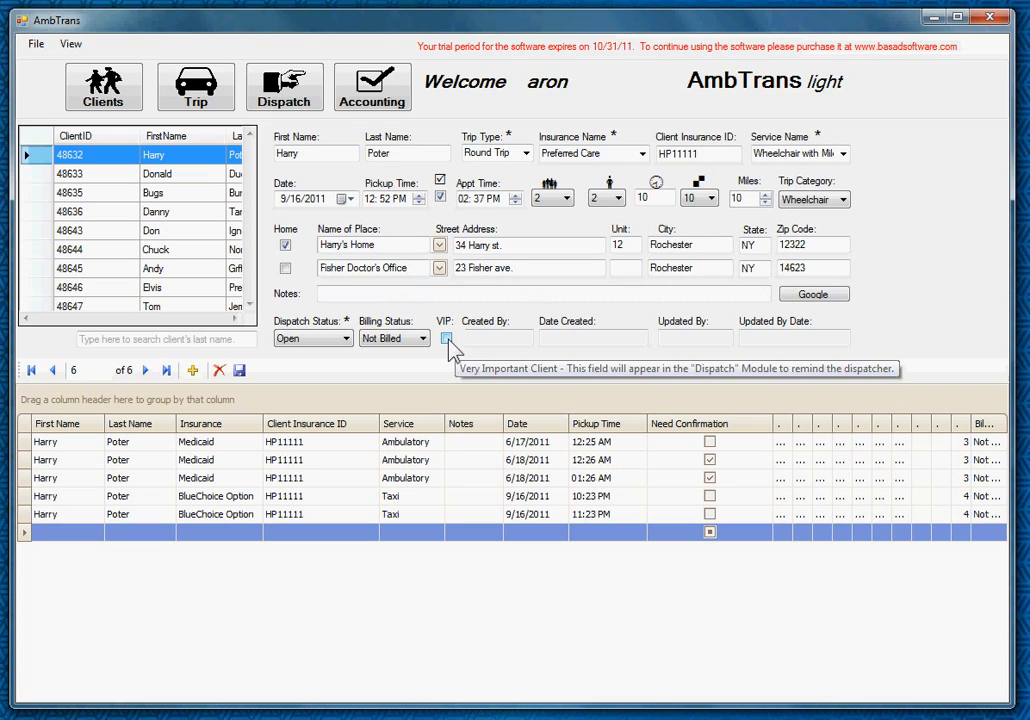
pyautogui.click(447, 339)
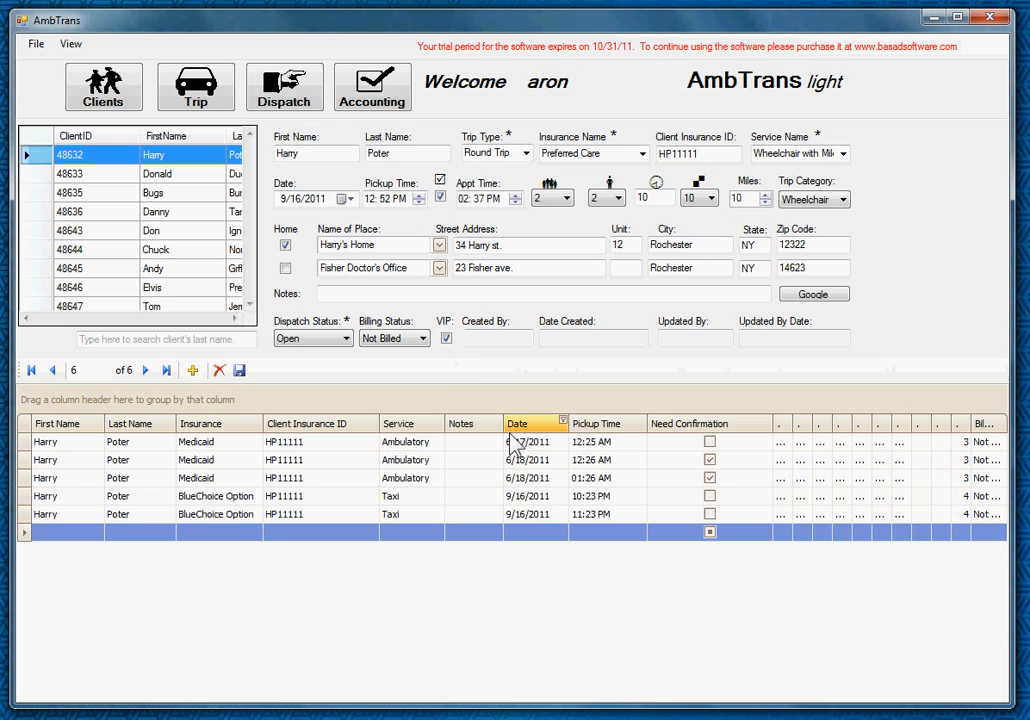
# - Save the round-trip booking, with the 03:37 PM return trip marked as requiring confirmation
pyautogui.click(241, 372)
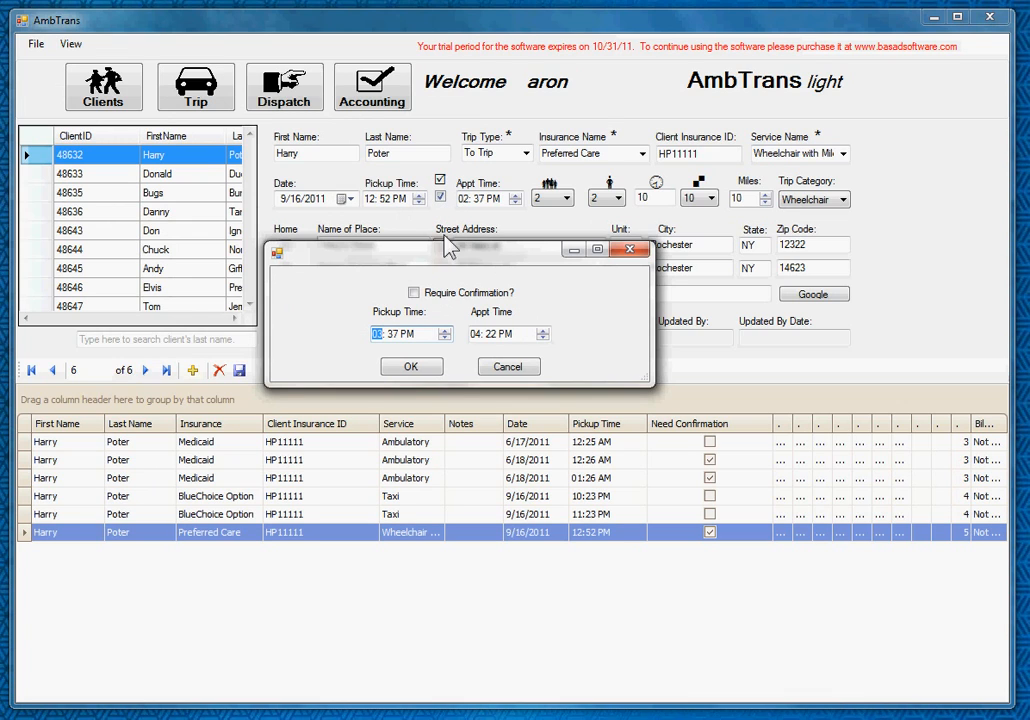
pyautogui.click(413, 294)
pyautogui.click(409, 371)
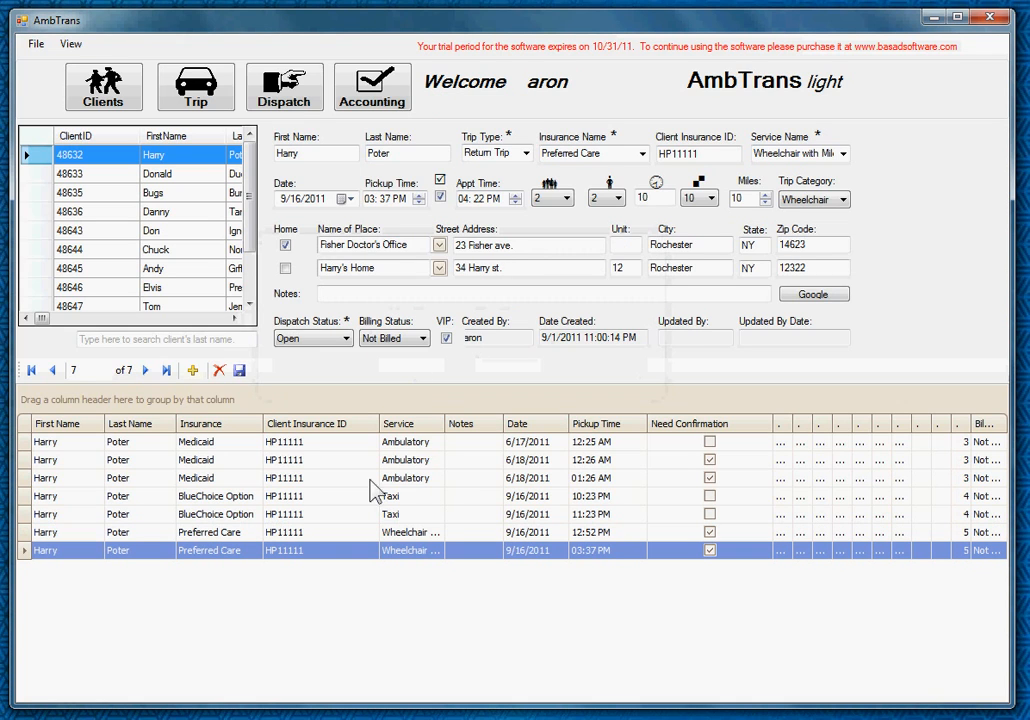
# - Review the new 12:52 PM outbound and 03:37 PM return wheelchair trip rows
pyautogui.click(340, 532)
pyautogui.click(342, 552)
pyautogui.click(336, 532)
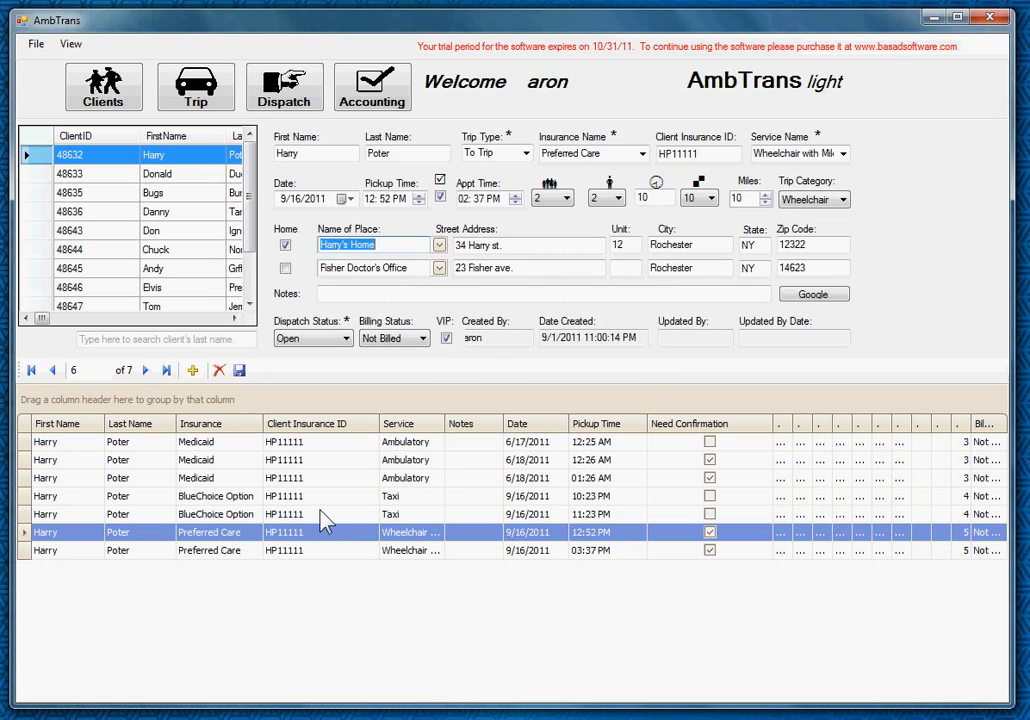
pyautogui.click(293, 551)
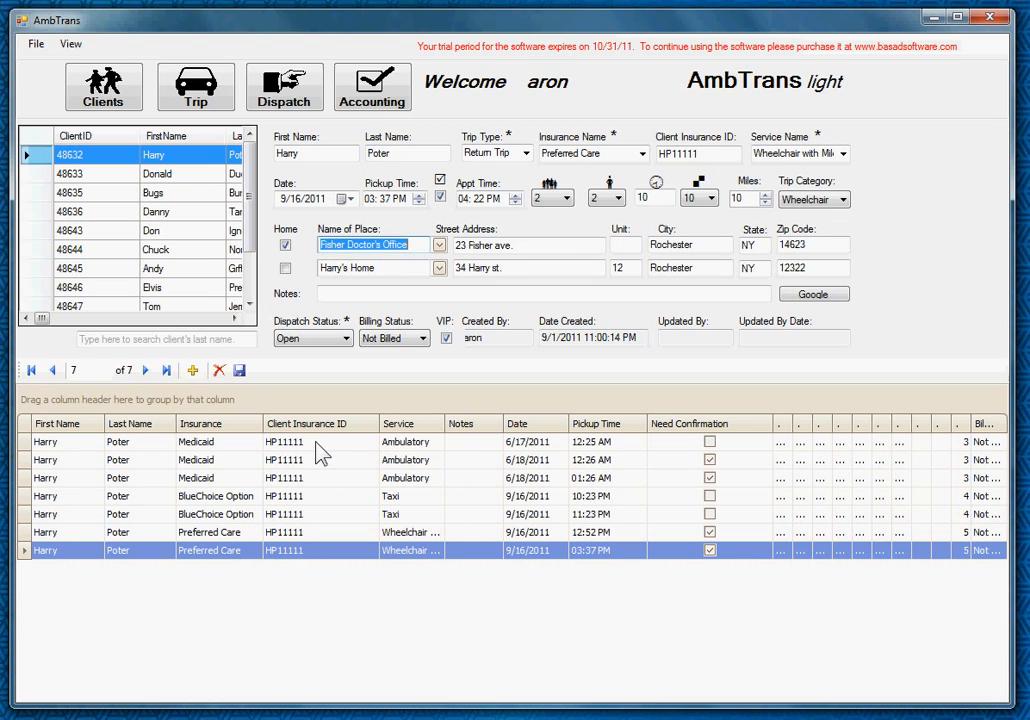
# - Sort the trip grid by Service in ascending order, Ambulatory first
pyautogui.click(410, 425)
pyautogui.click(413, 425)
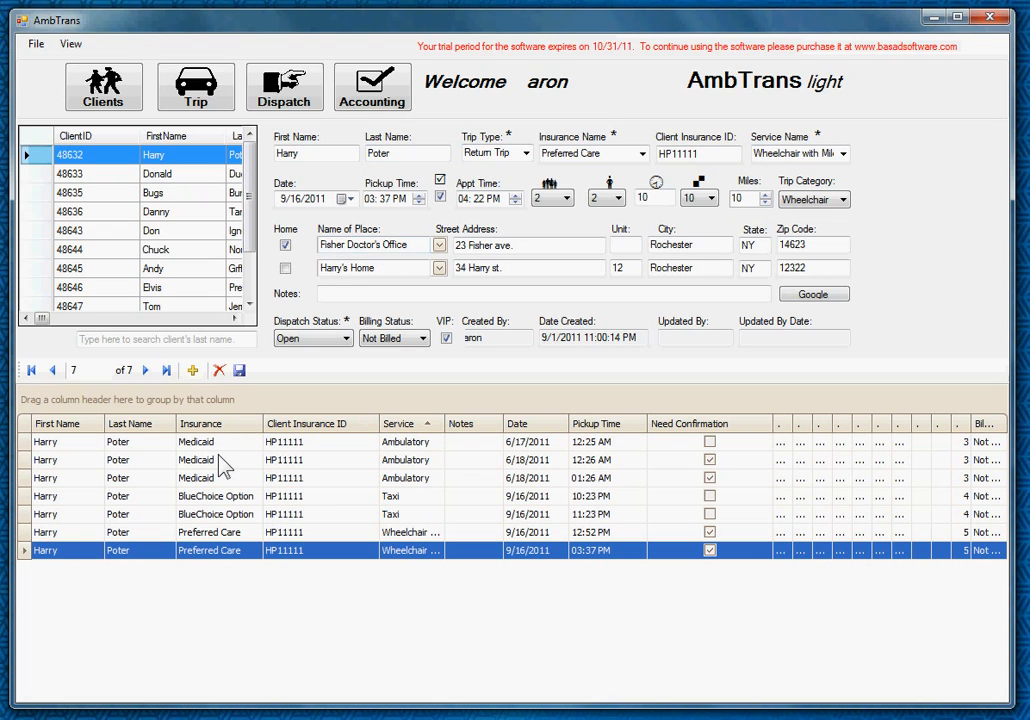
pyautogui.click(439, 423)
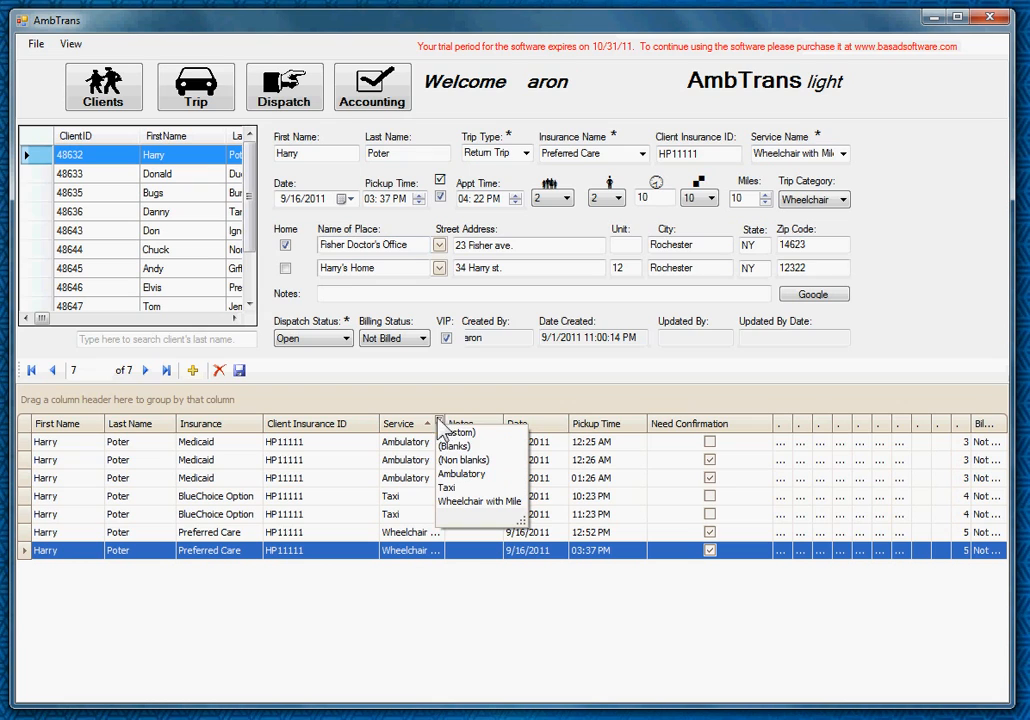
pyautogui.click(466, 488)
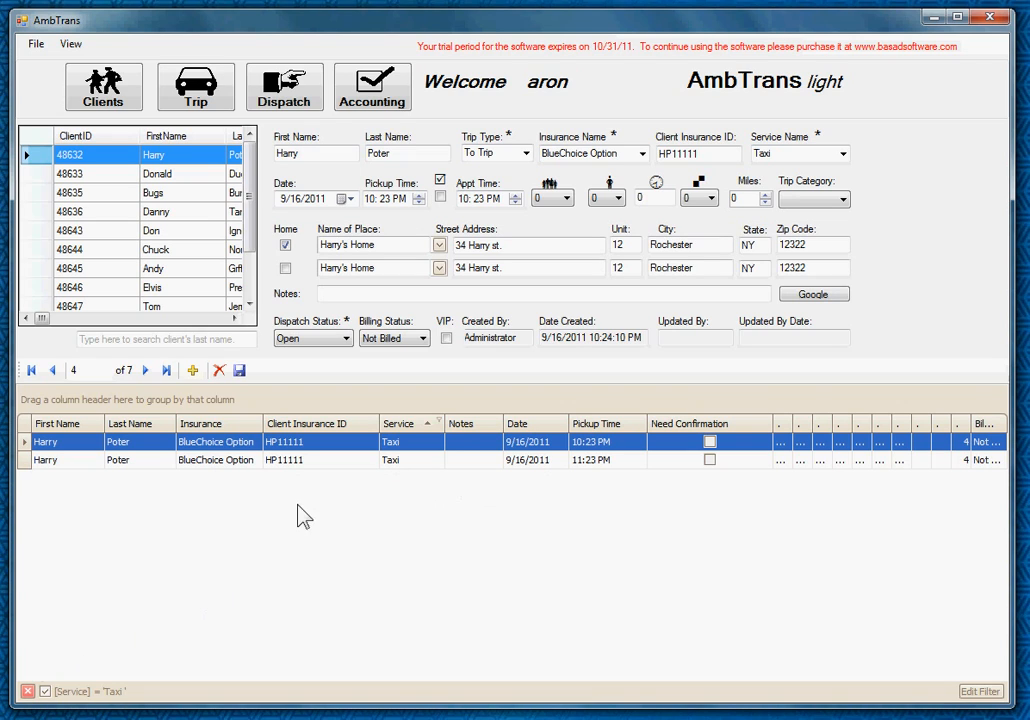
pyautogui.click(27, 692)
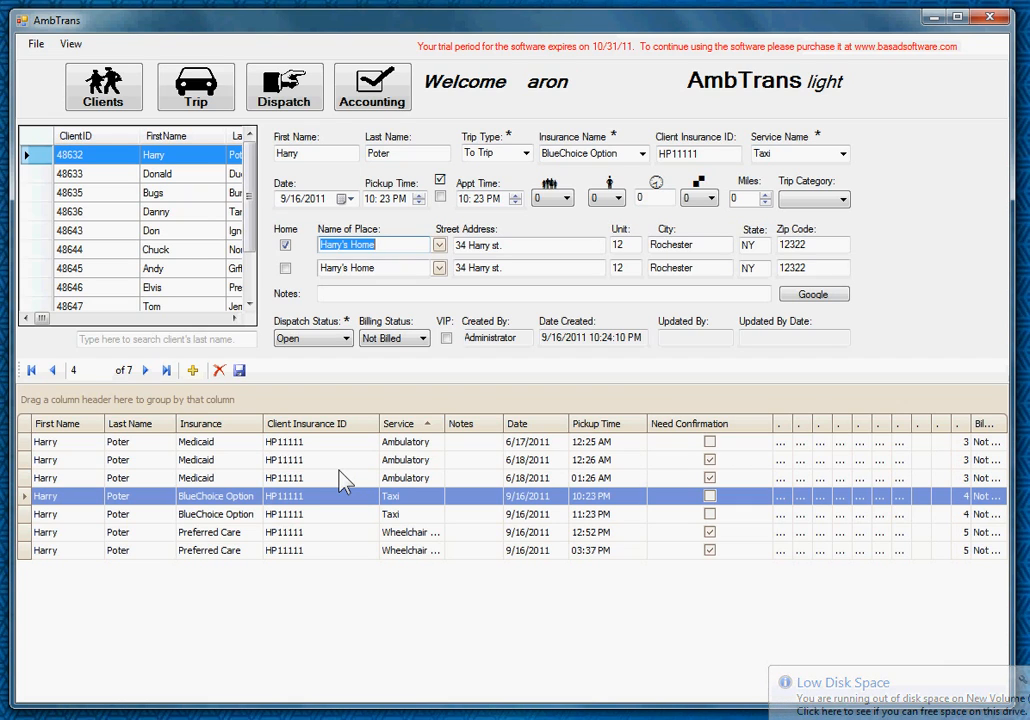
pyautogui.click(36, 45)
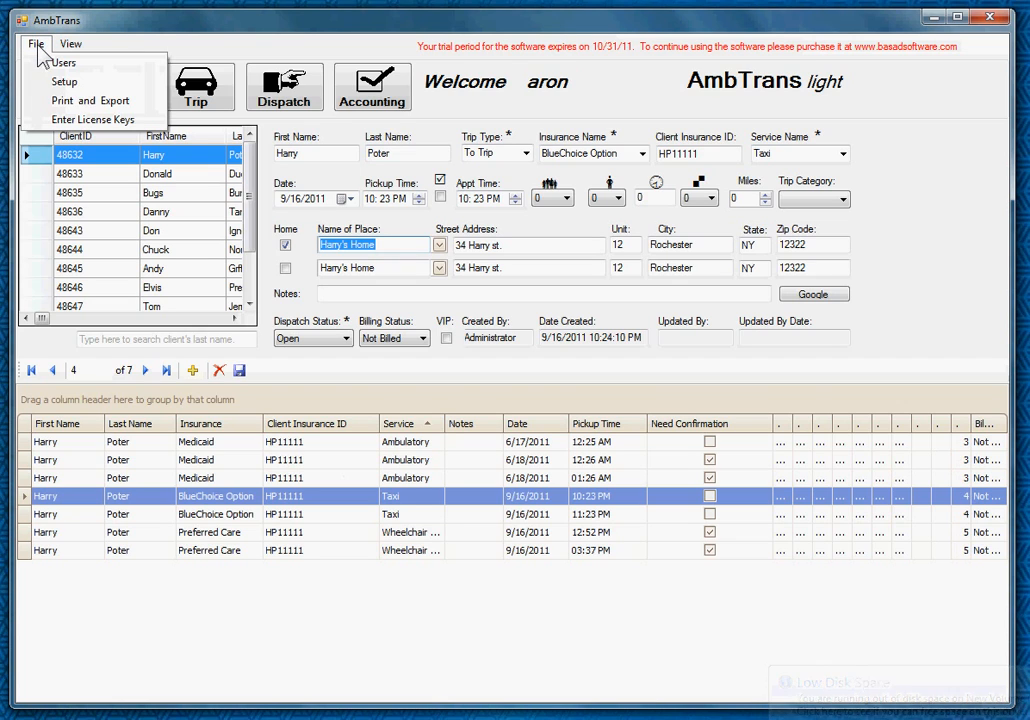
pyautogui.click(64, 102)
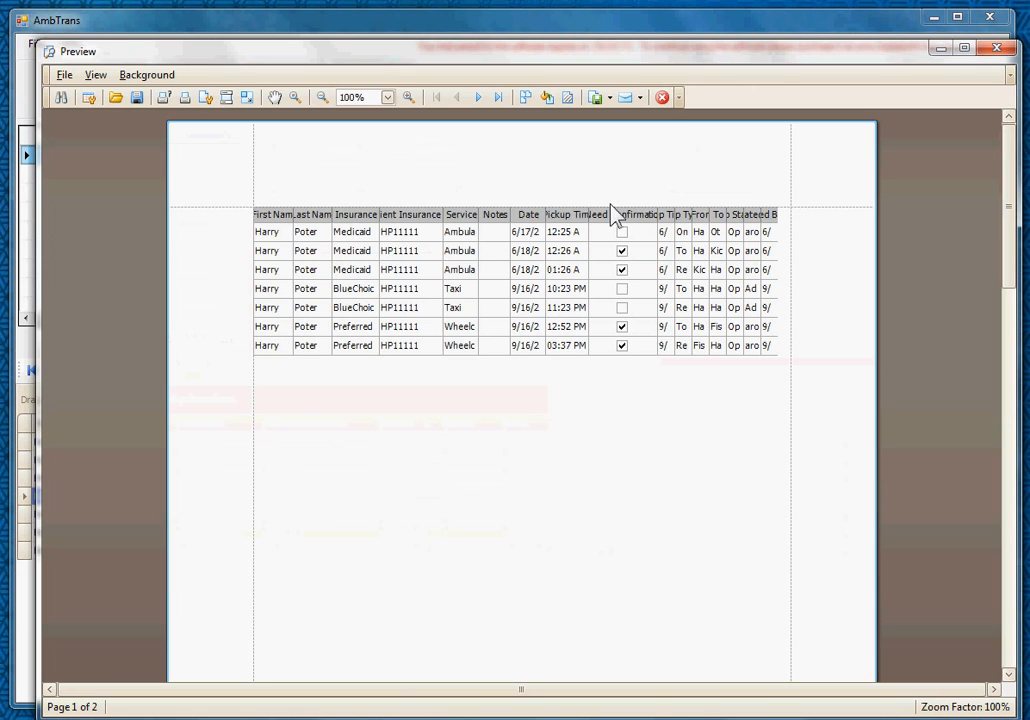
pyautogui.click(609, 100)
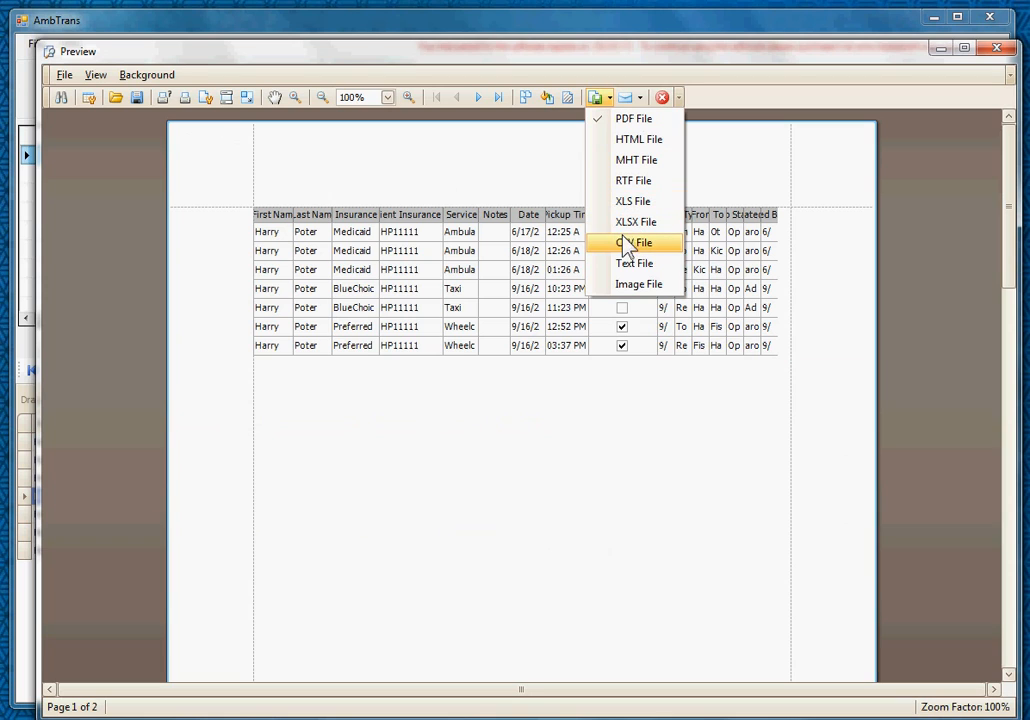
pyautogui.click(487, 170)
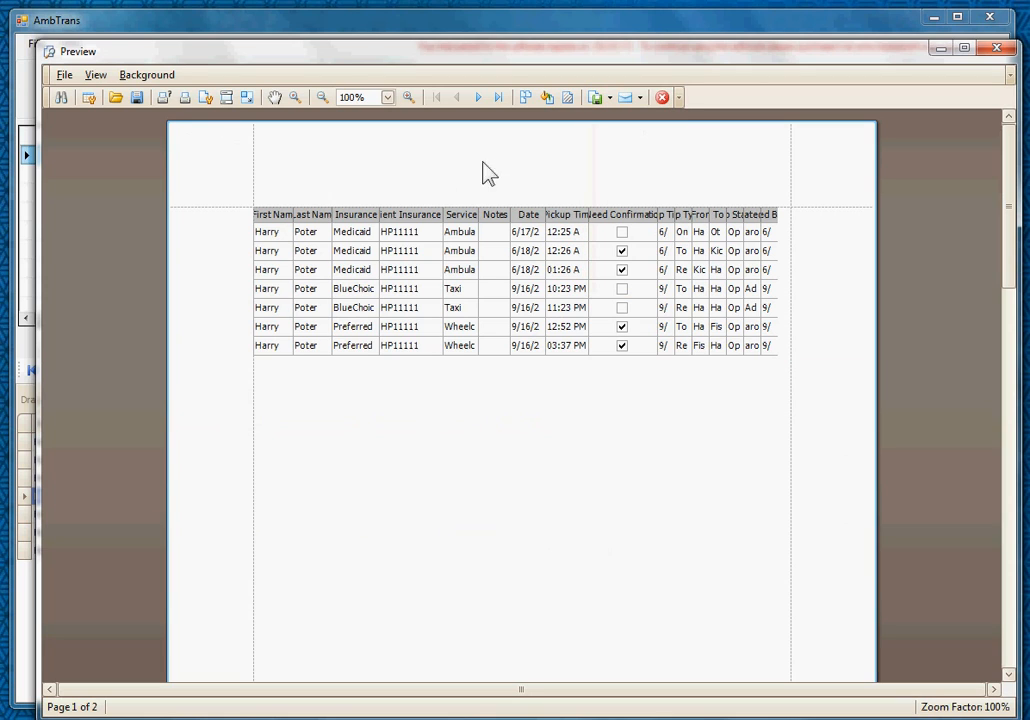
pyautogui.click(64, 75)
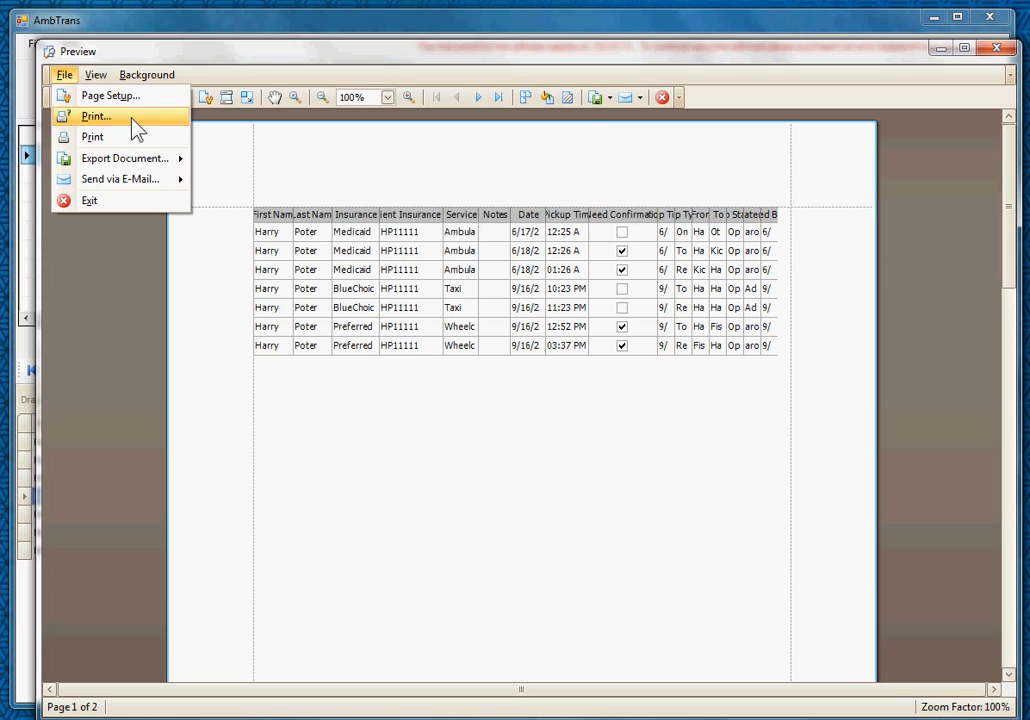
pyautogui.click(422, 163)
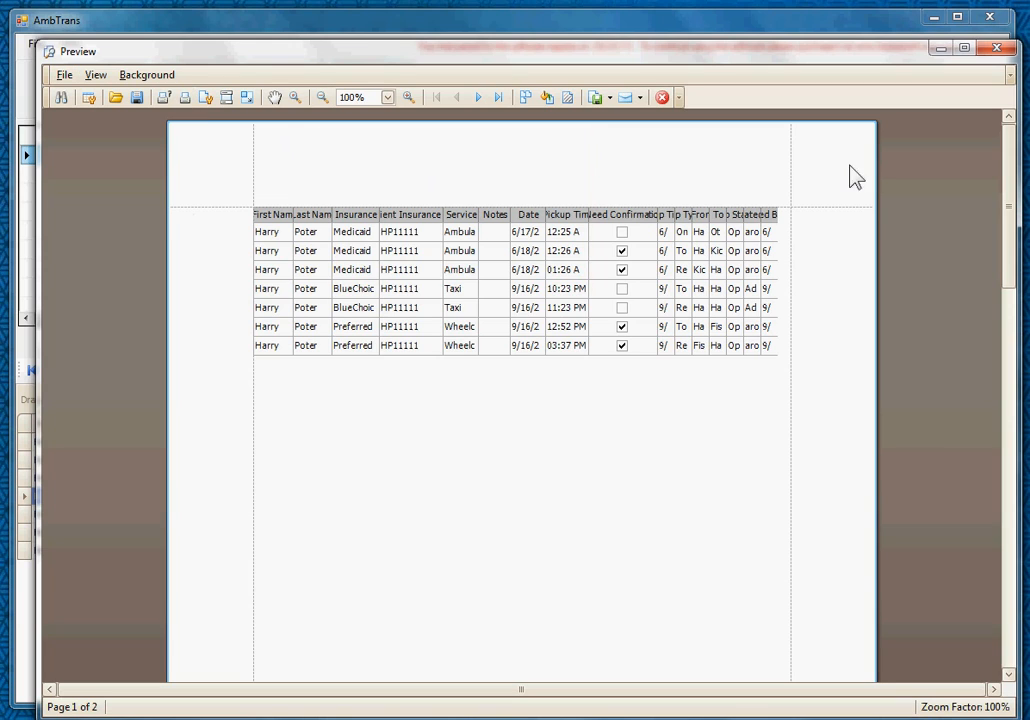
pyautogui.click(997, 49)
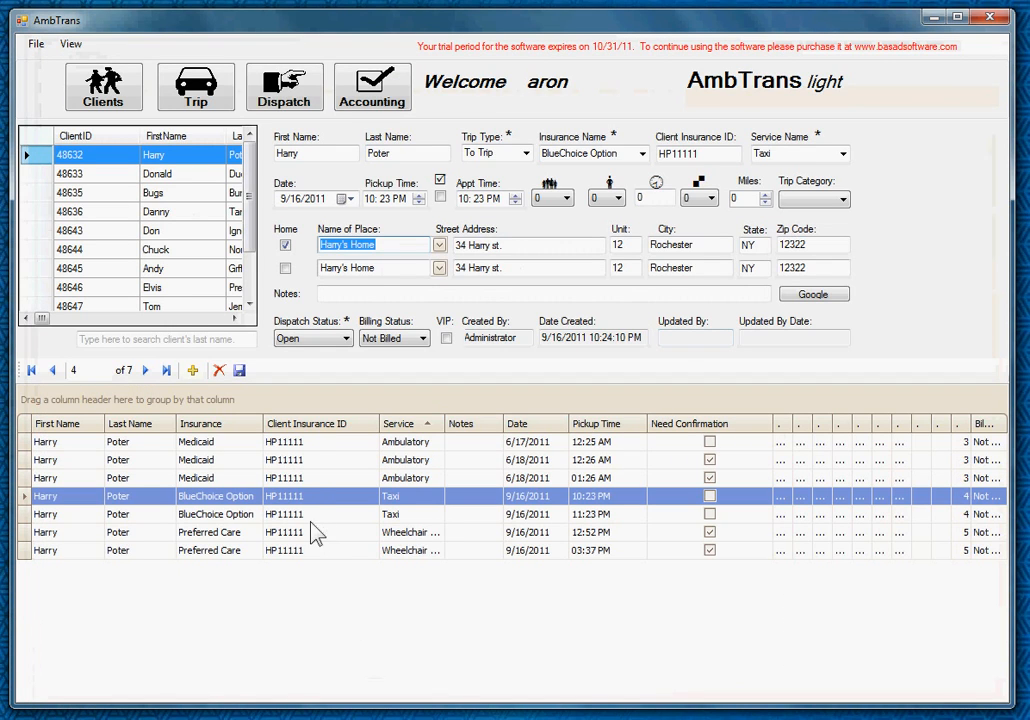
pyautogui.press('Down')
pyautogui.press('Down')
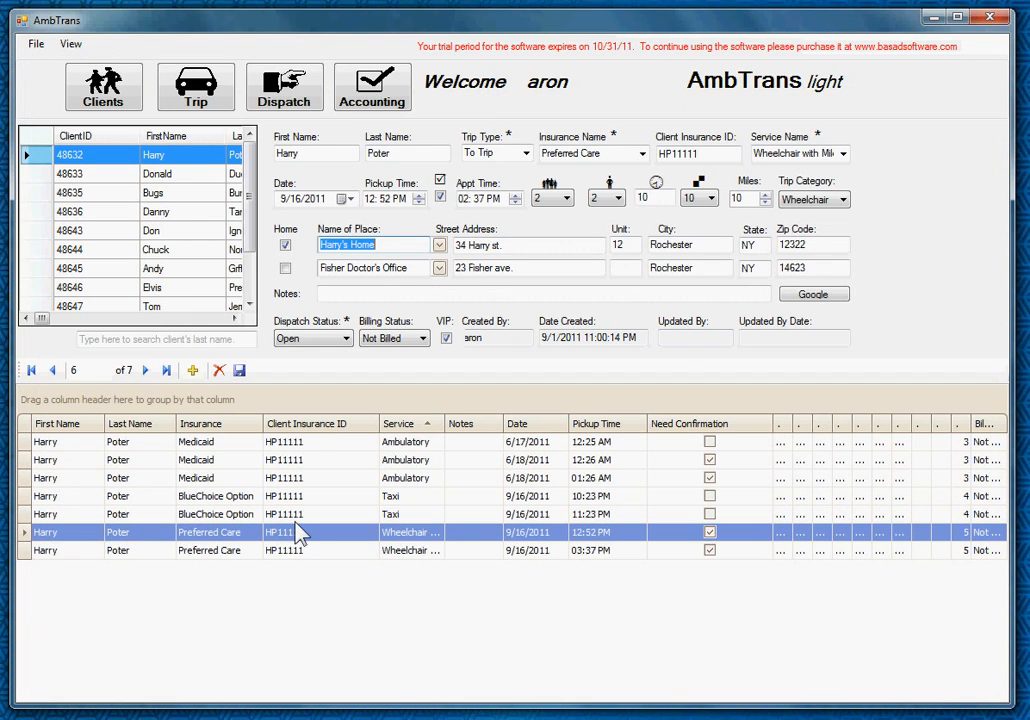
pyautogui.press('Up')
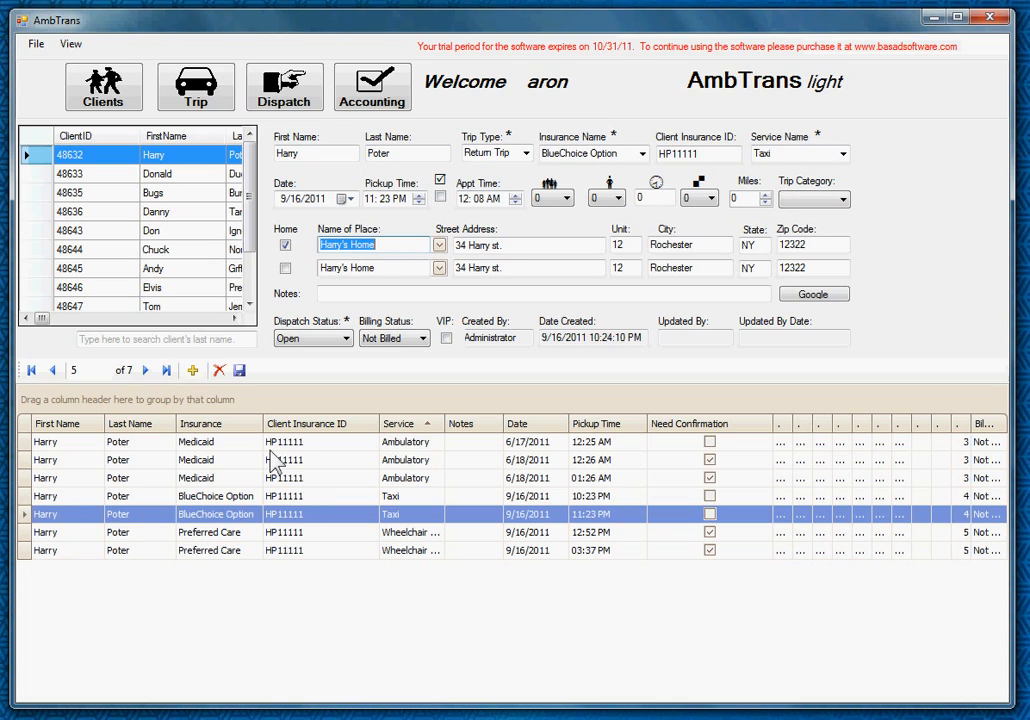
pyautogui.click(272, 446)
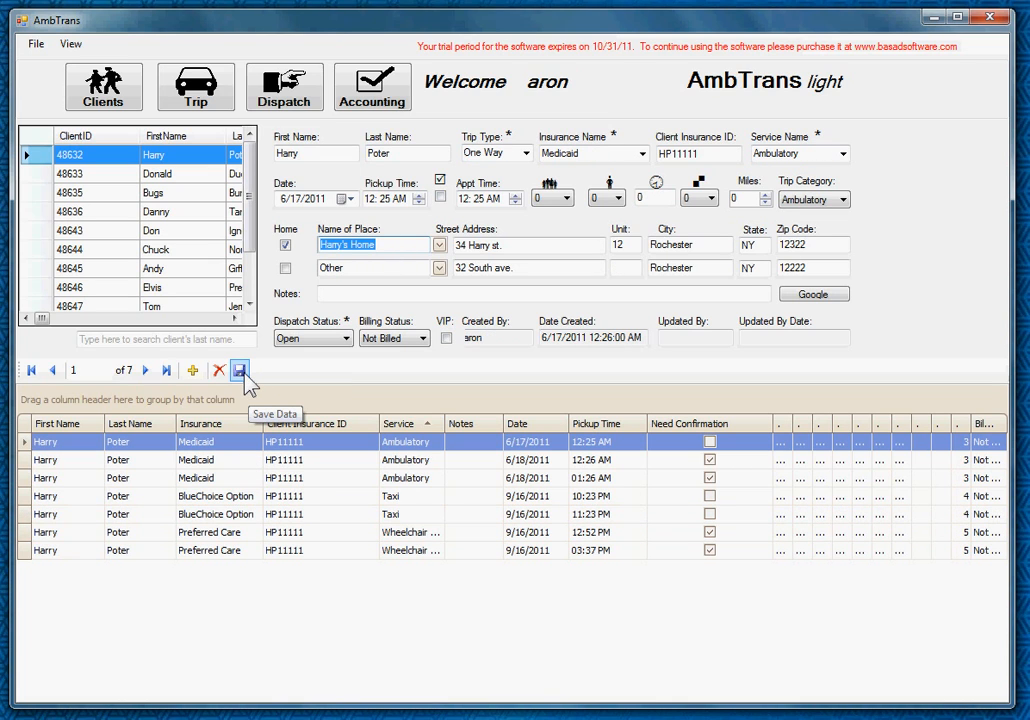